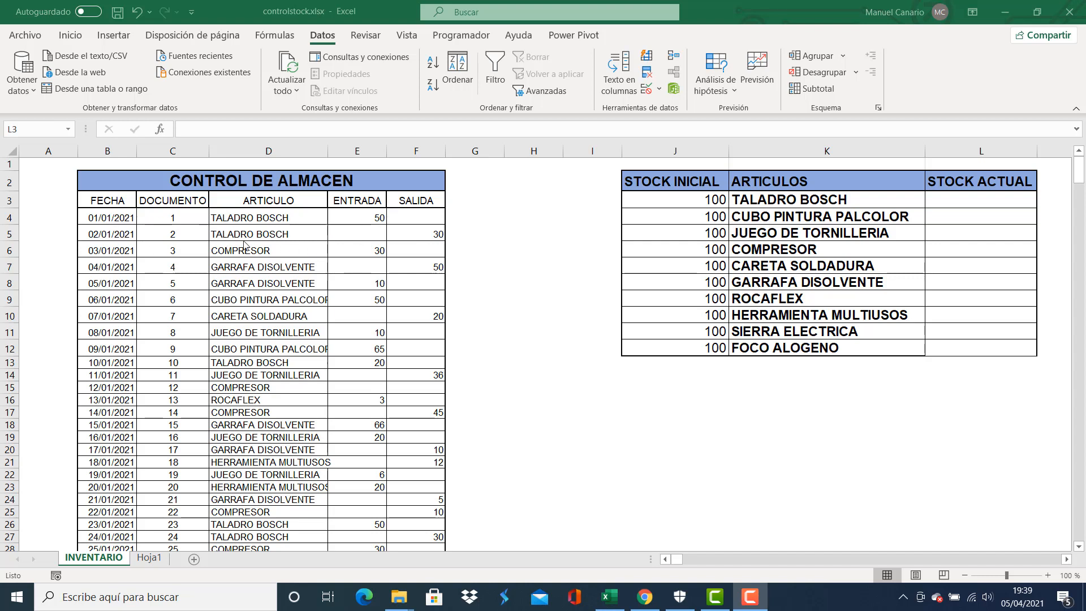
Examine the CONTROL DE ALMACEN table's date, document, article, ENTRADA and SALIDA columns, including the first two TALADRO BOSCH movements.
left_click(110, 215)
left_click(110, 215)
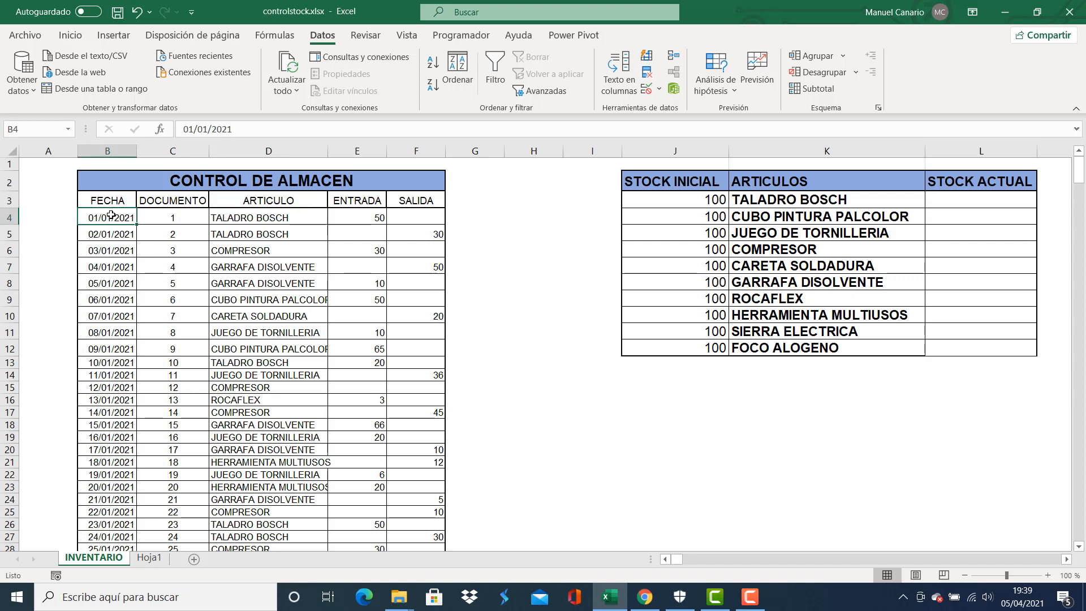
left_click(173, 219)
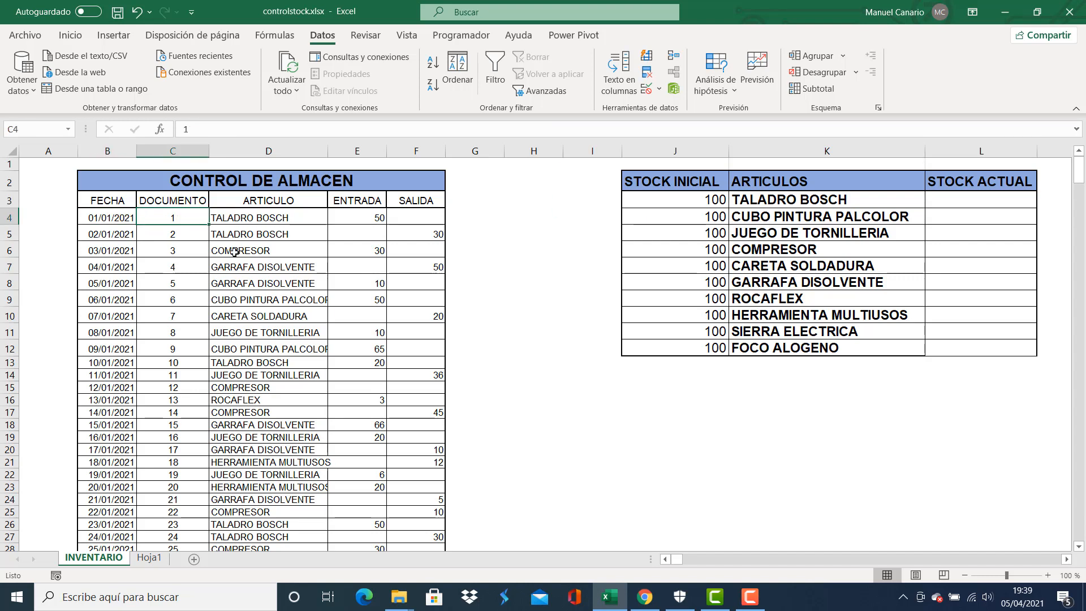
left_click(238, 218)
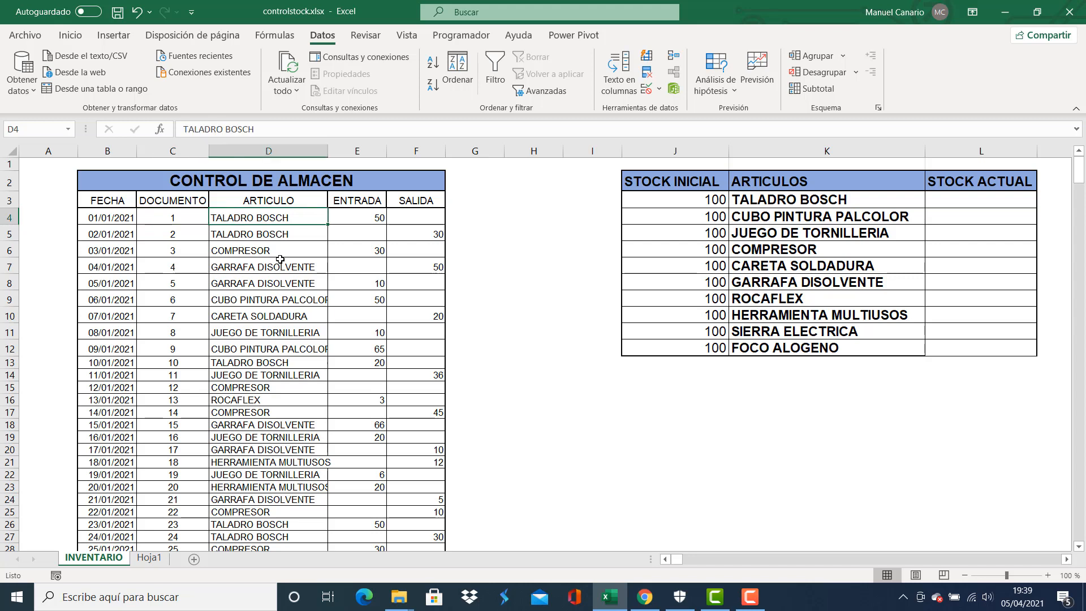
left_click(342, 217)
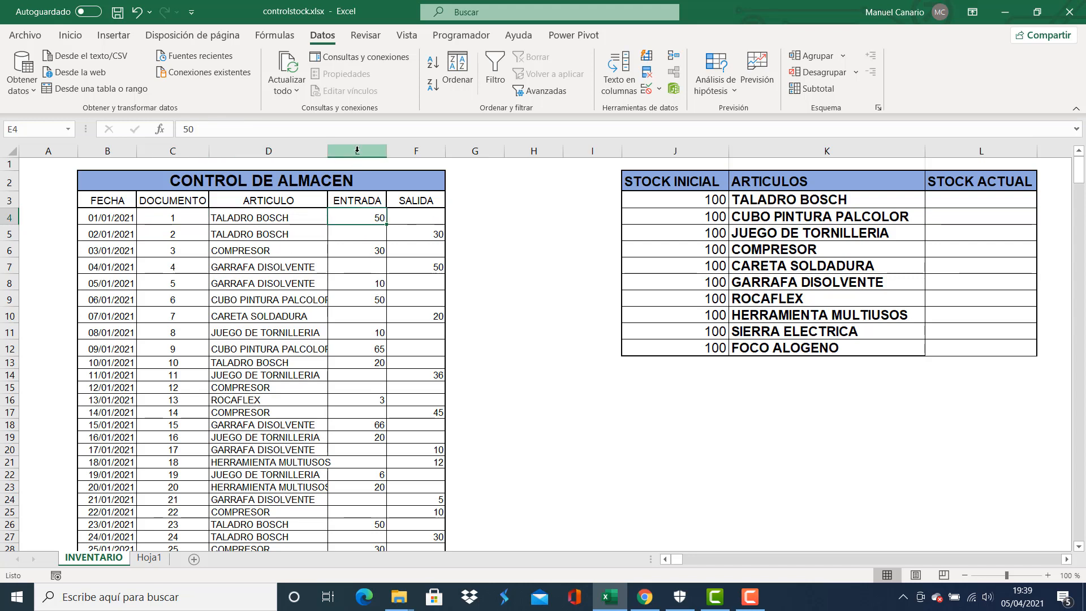
left_click(416, 150)
left_click(417, 217)
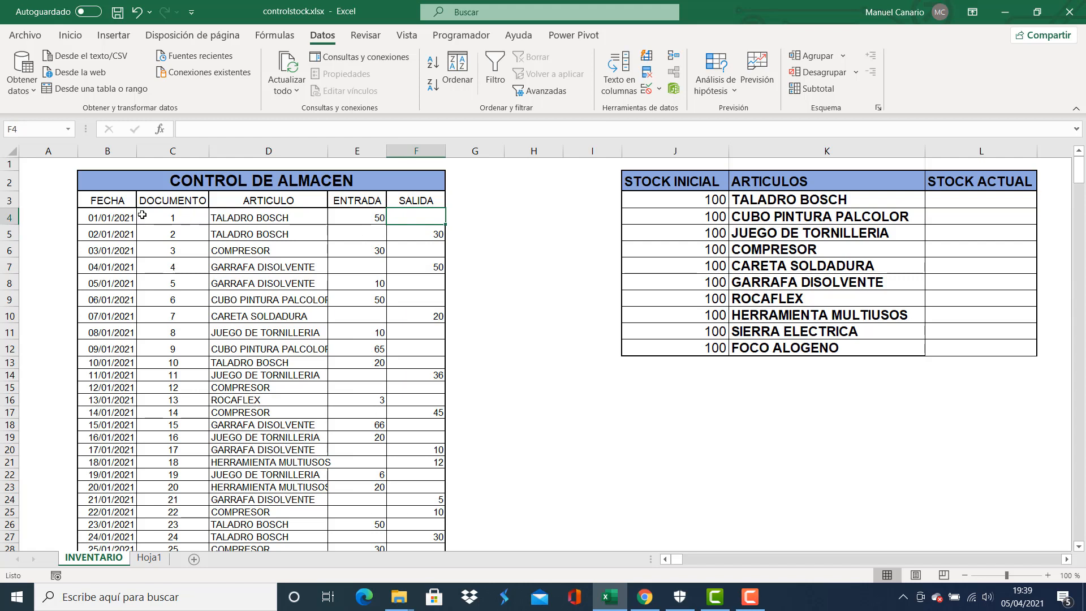
left_click(106, 213)
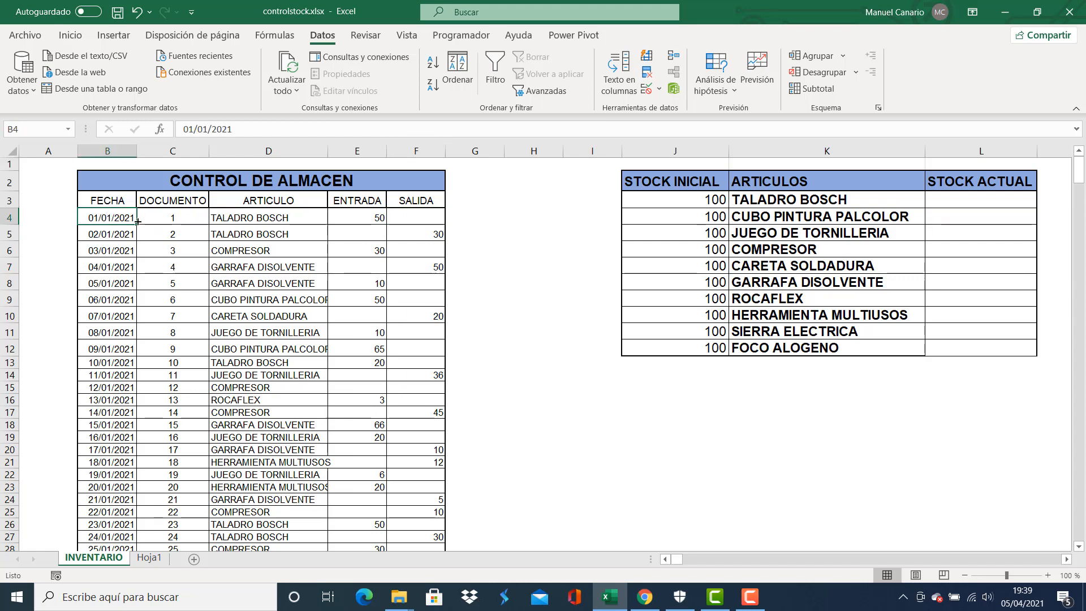
left_click(230, 217)
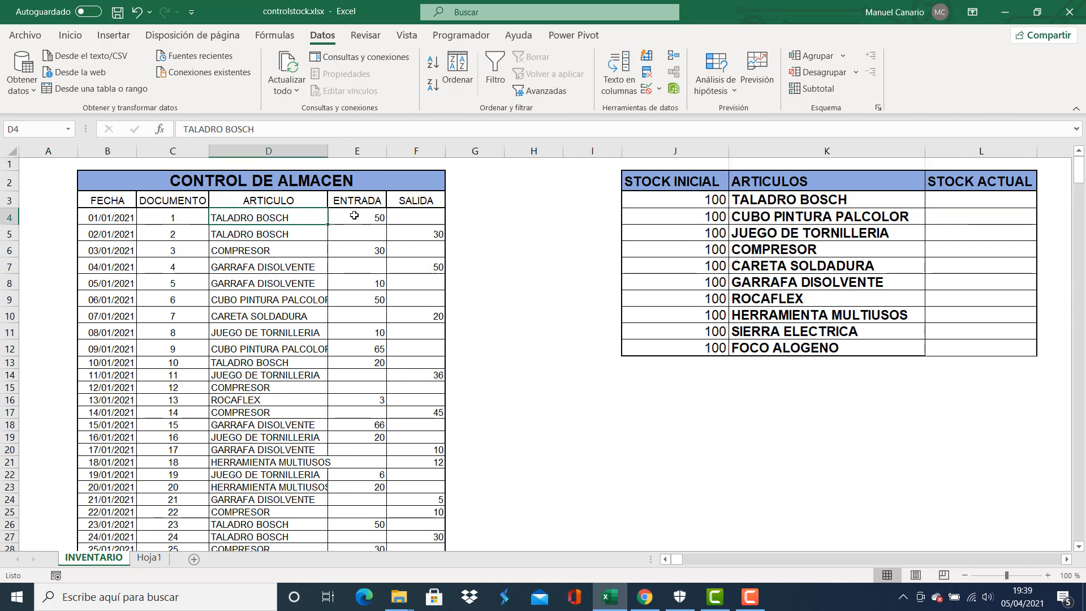
left_click(263, 235)
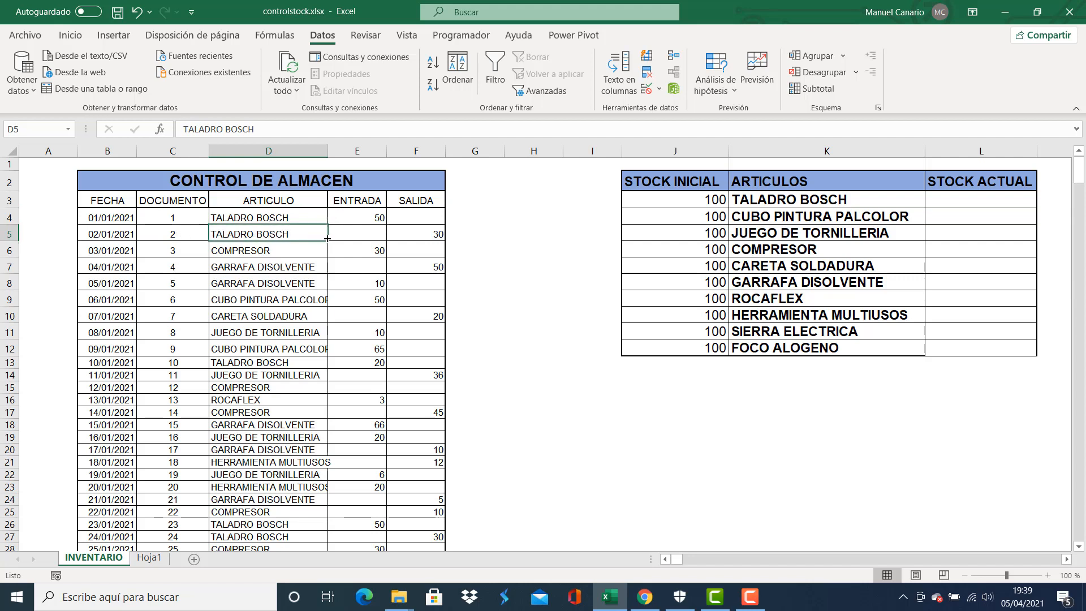
left_click(419, 234)
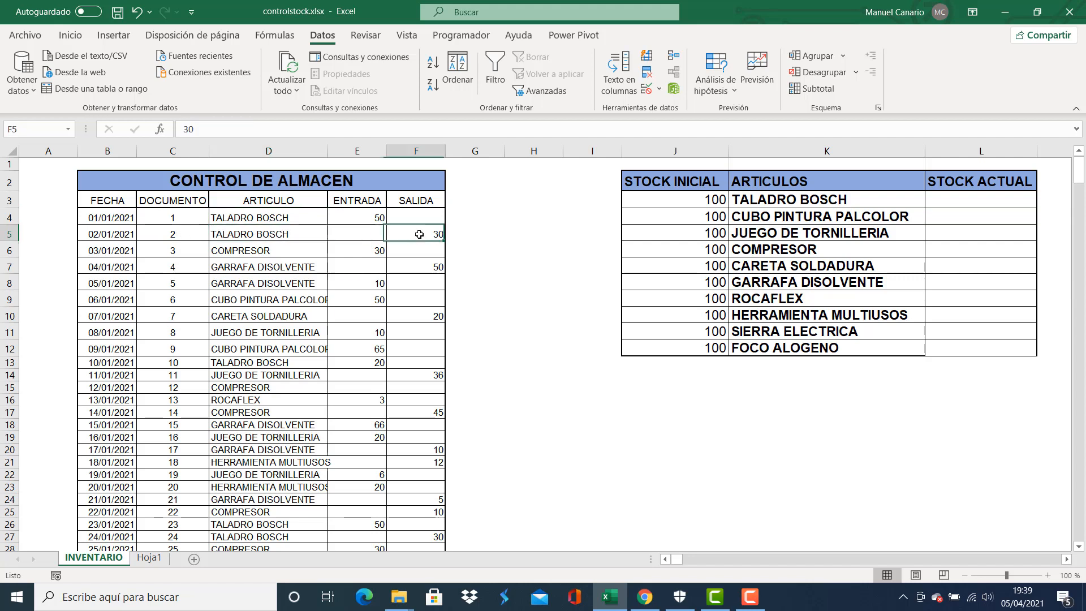
left_click(266, 235)
left_click(416, 236)
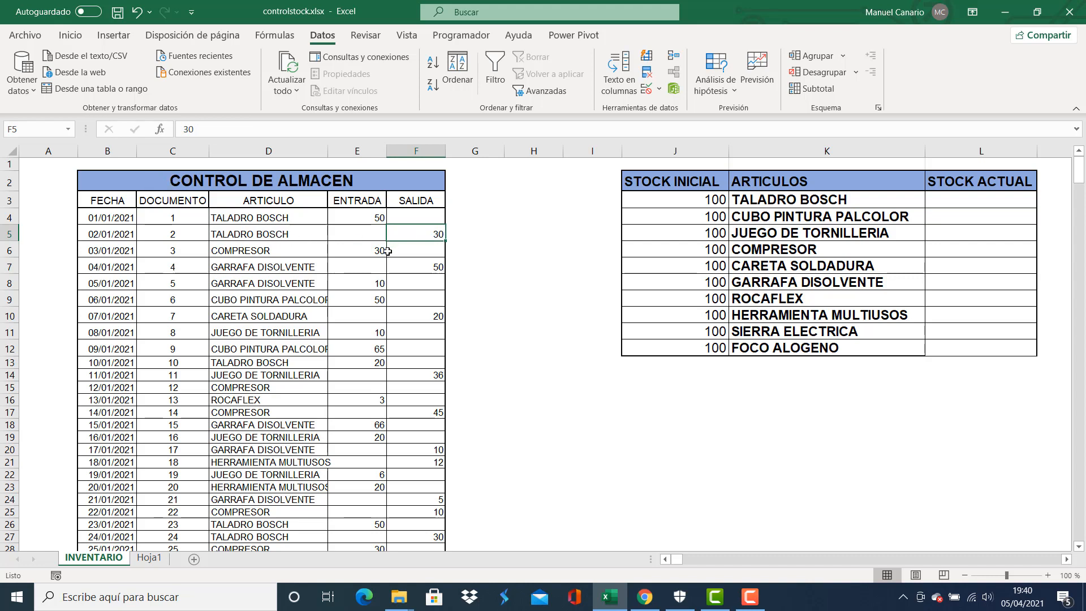
Review the STOCK INICIAL values for all listed articles in the stock summary table.
left_click(1065, 559)
left_click(1065, 559)
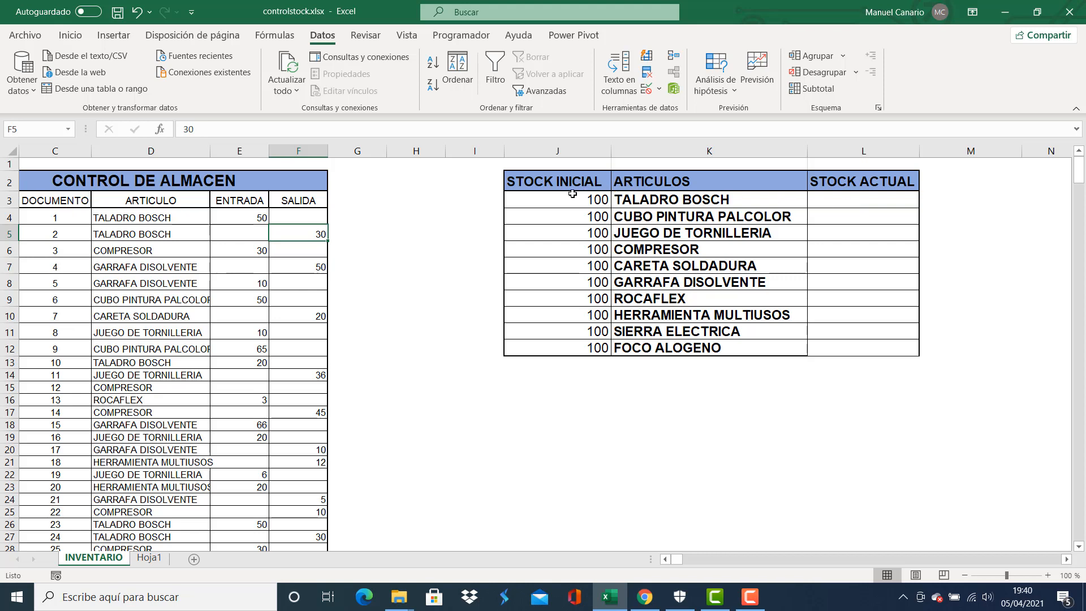
left_click_drag(568, 198, 571, 343)
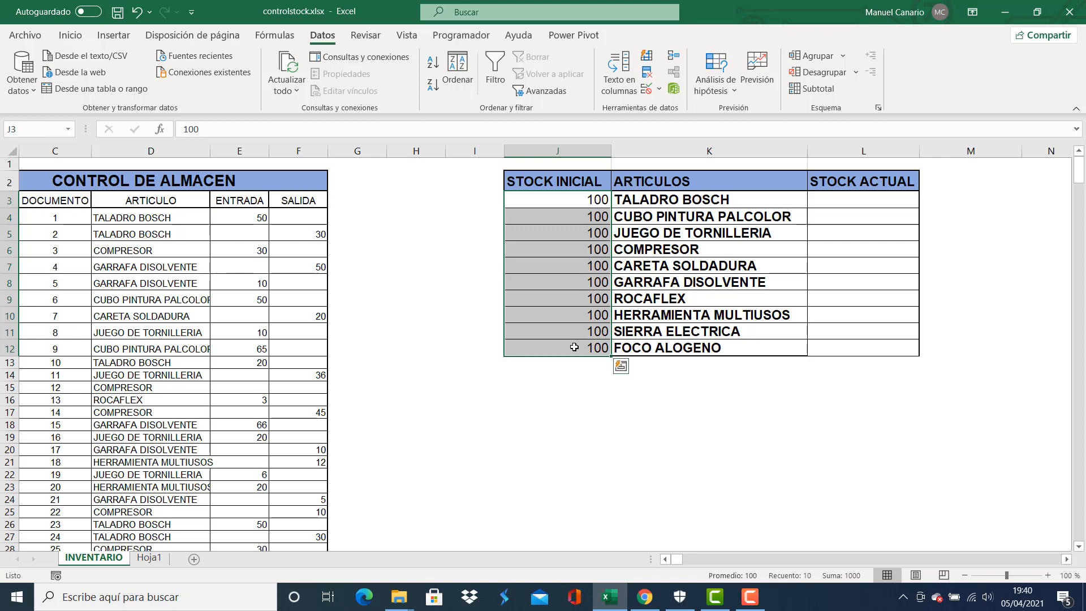
left_click(592, 399)
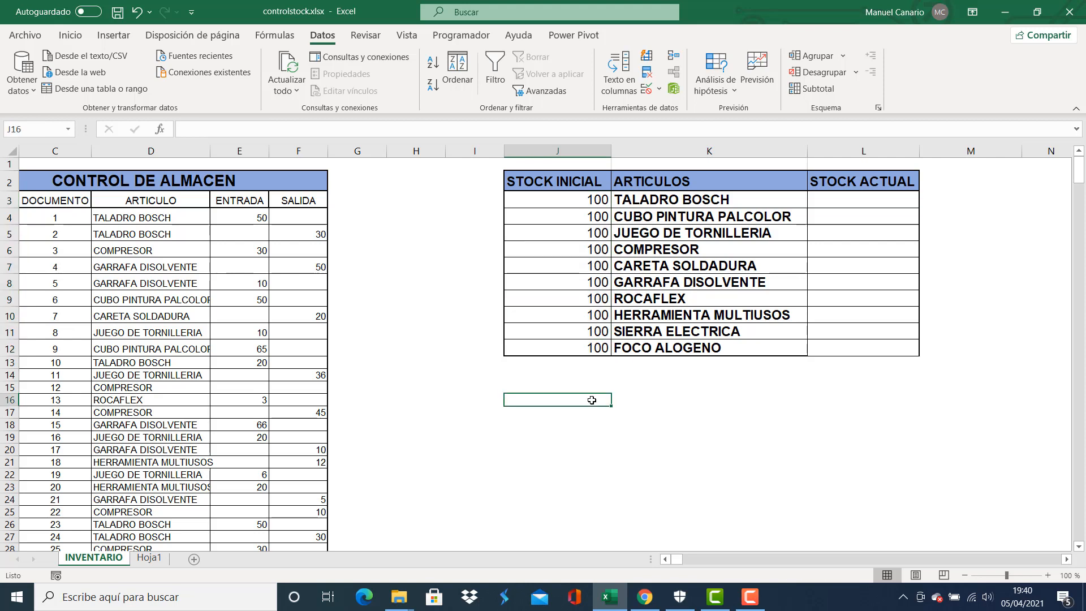
left_click(568, 202)
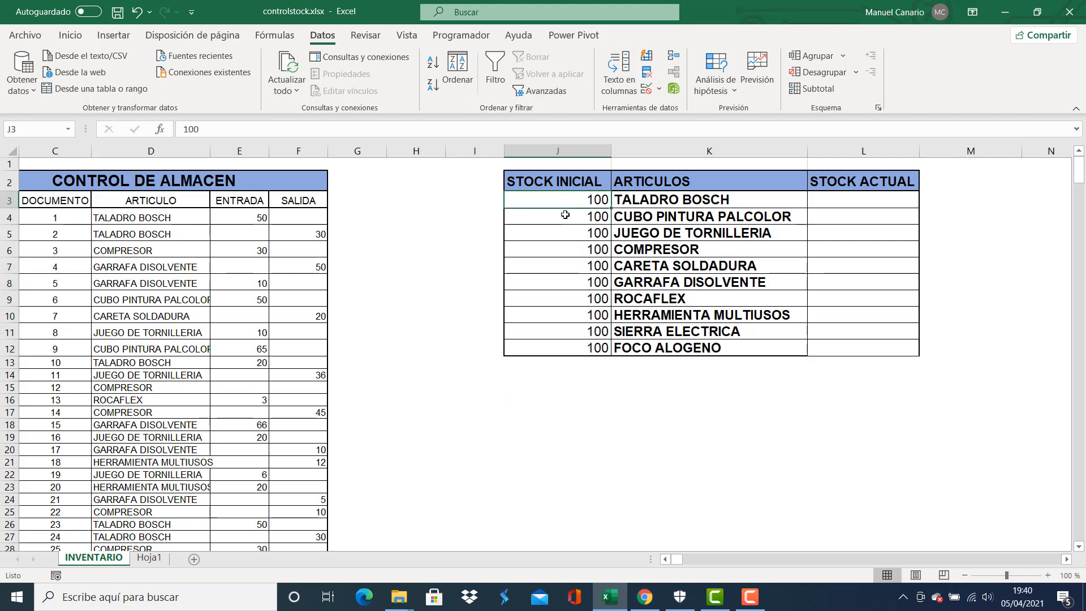
left_click(565, 215)
left_click(566, 231)
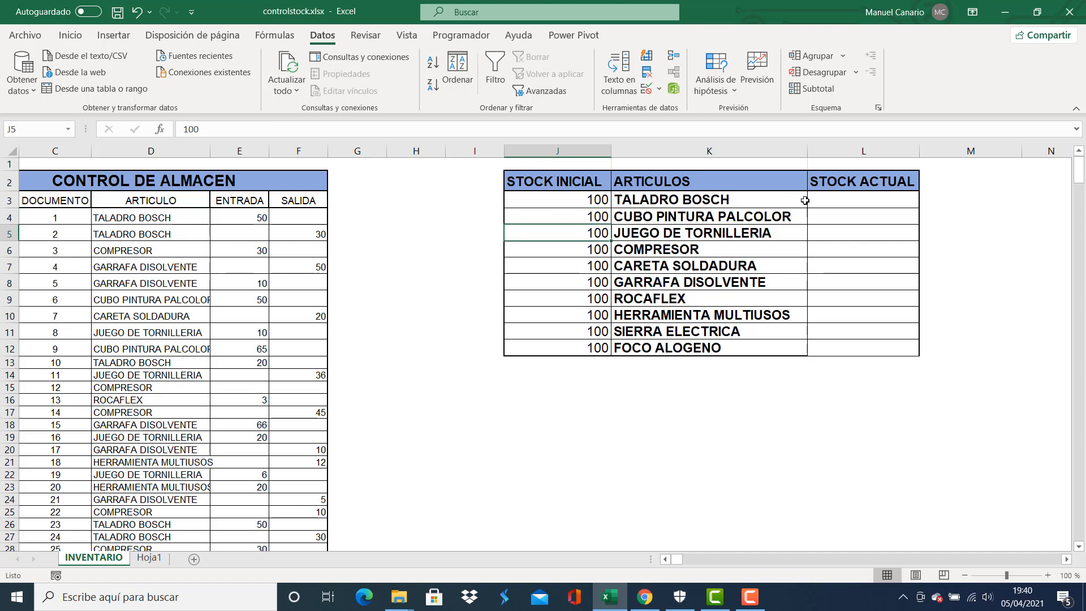
Begin the STOCK ACTUAL formula for TALADRO BOSCH in L3 with the initial stock plus a conditional sum: =J3+sumar.si(.
left_click(848, 201)
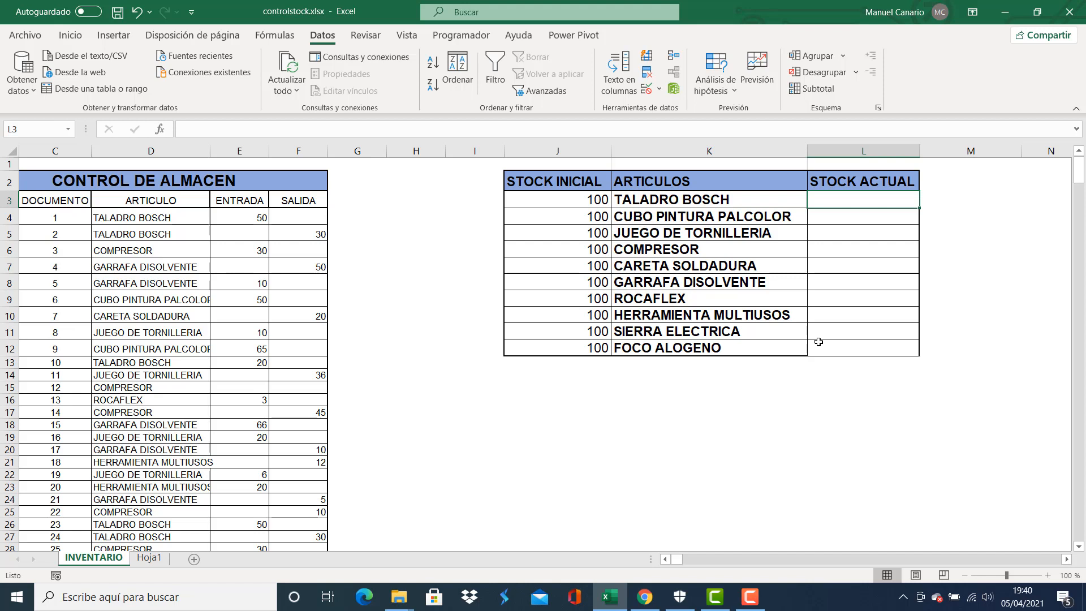
type("=")
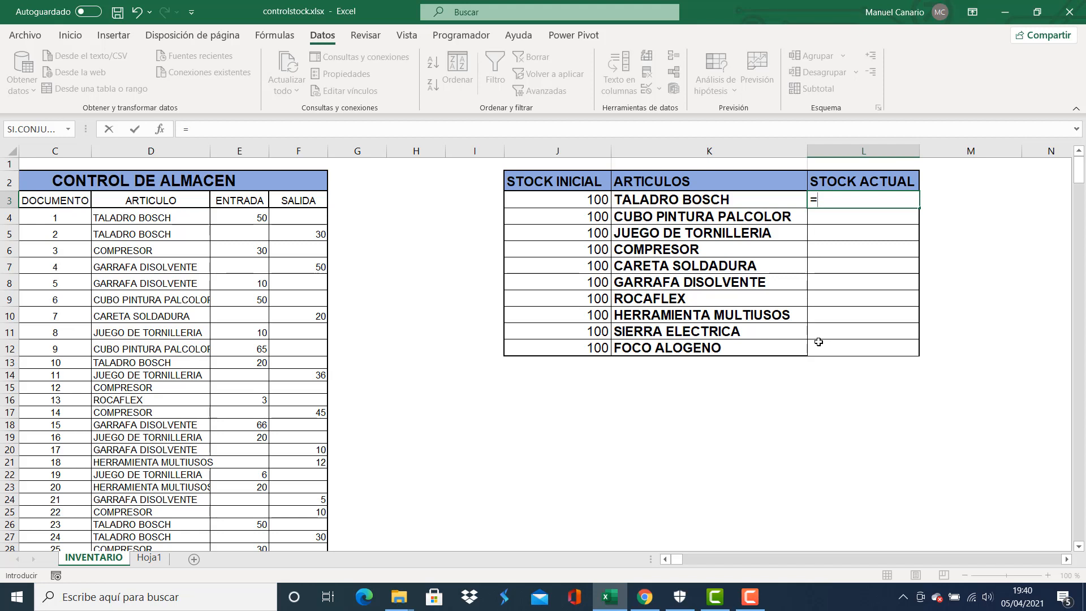
left_click(598, 200)
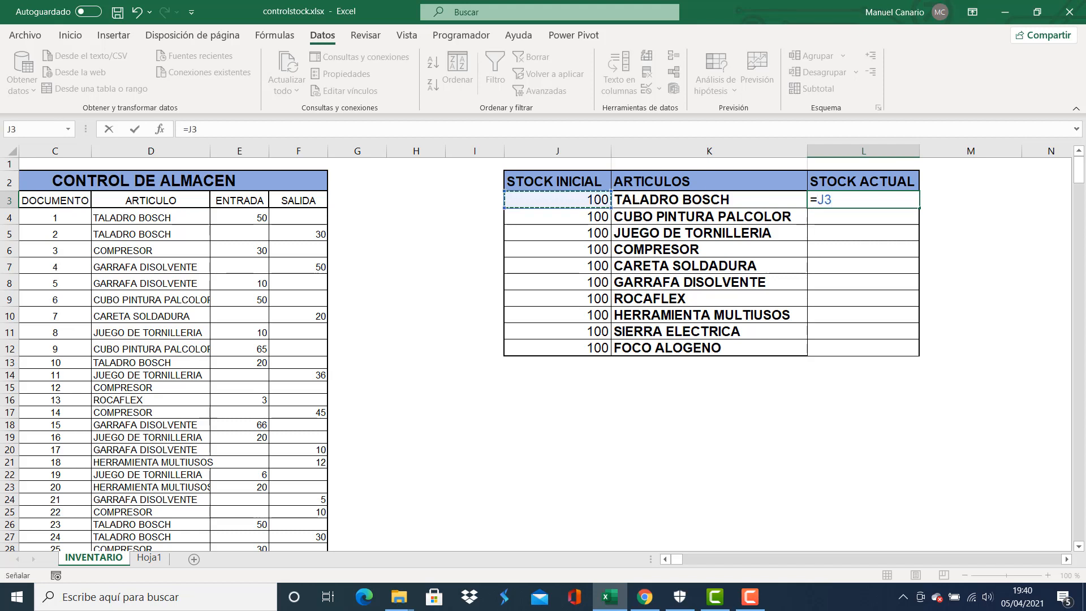
type("+")
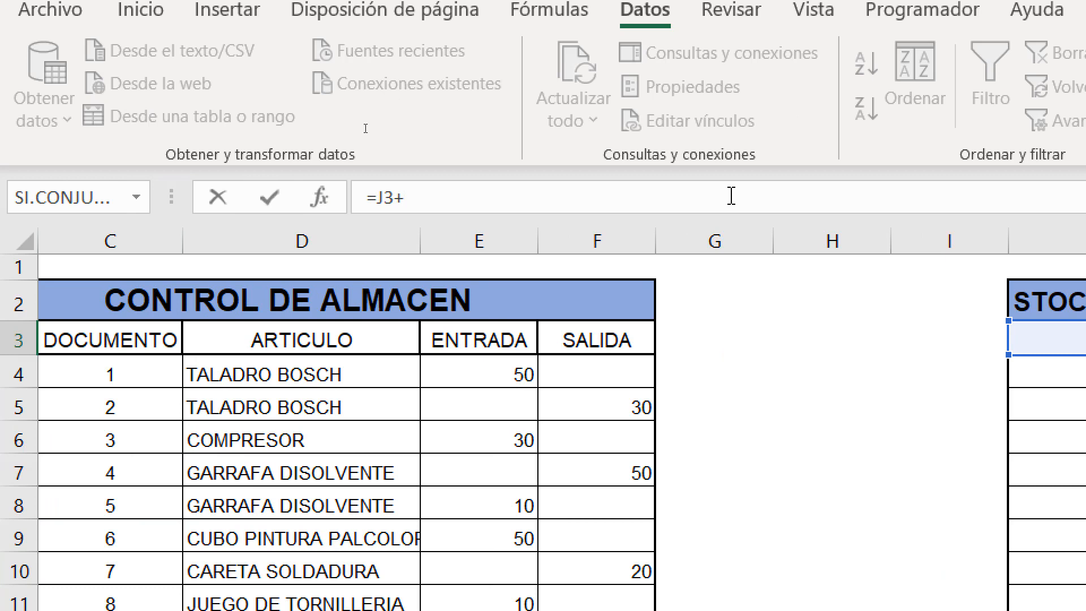
type("sumar.si")
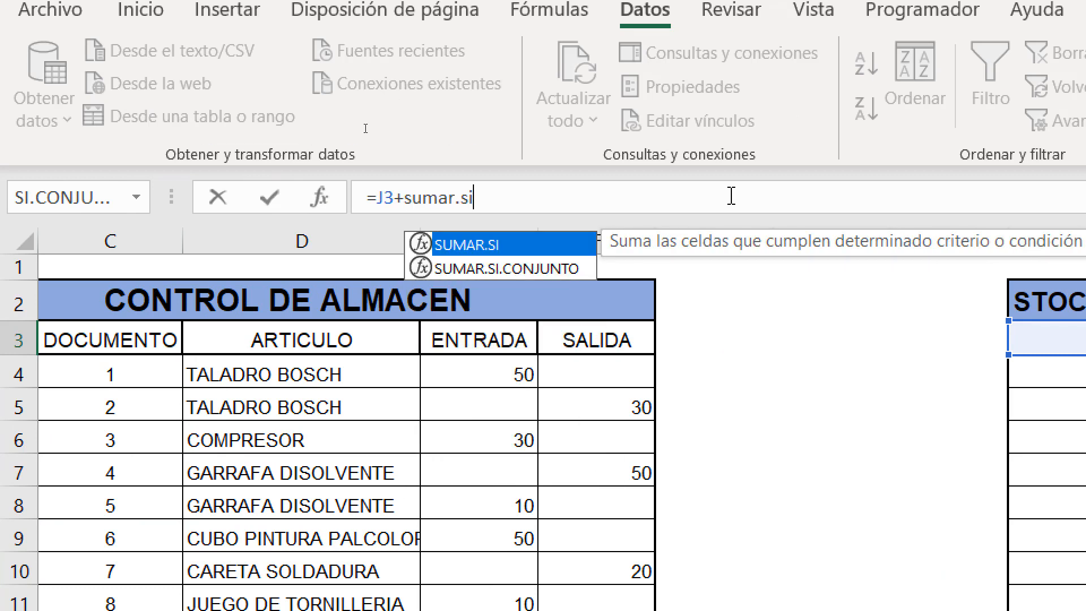
type("(")
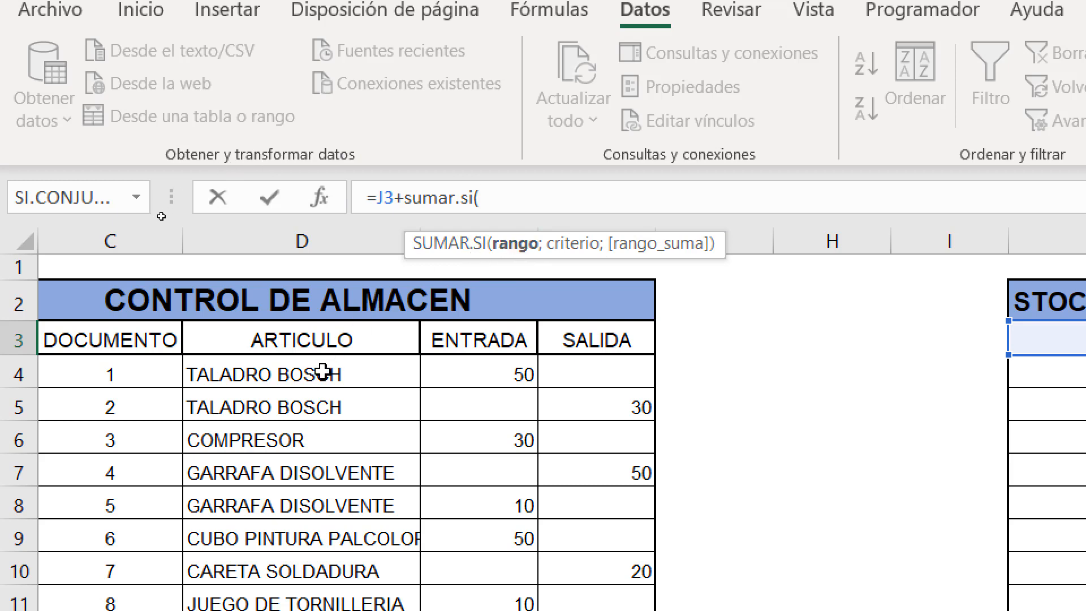
Give the SUMAR.SI function the article range D4:D68 and the article name in K3 as its criterion.
left_click_drag(322, 372, 326, 610)
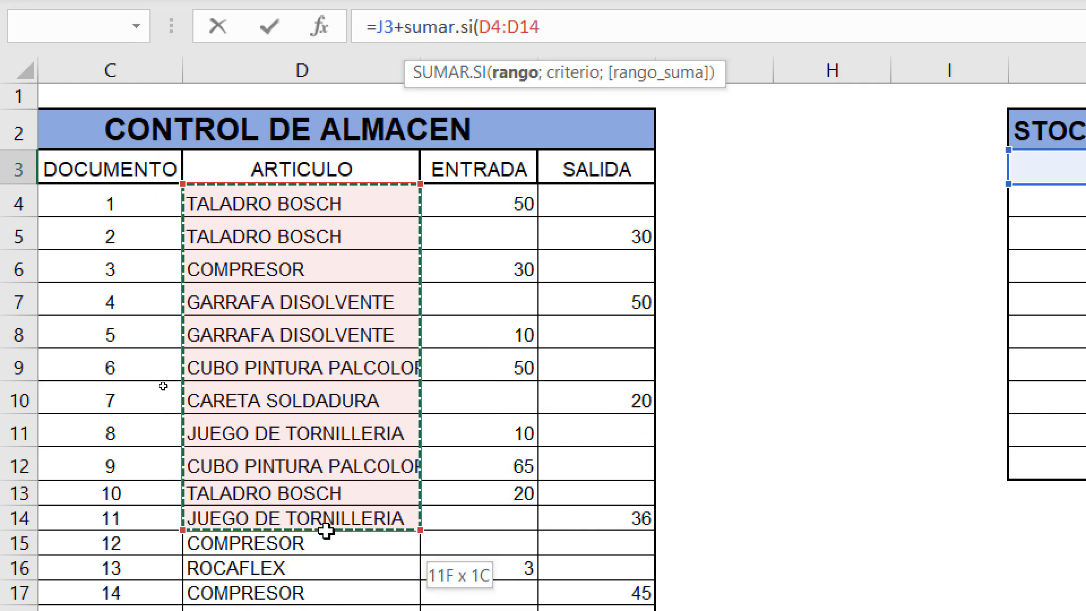
left_click_drag(326, 530, 320, 412)
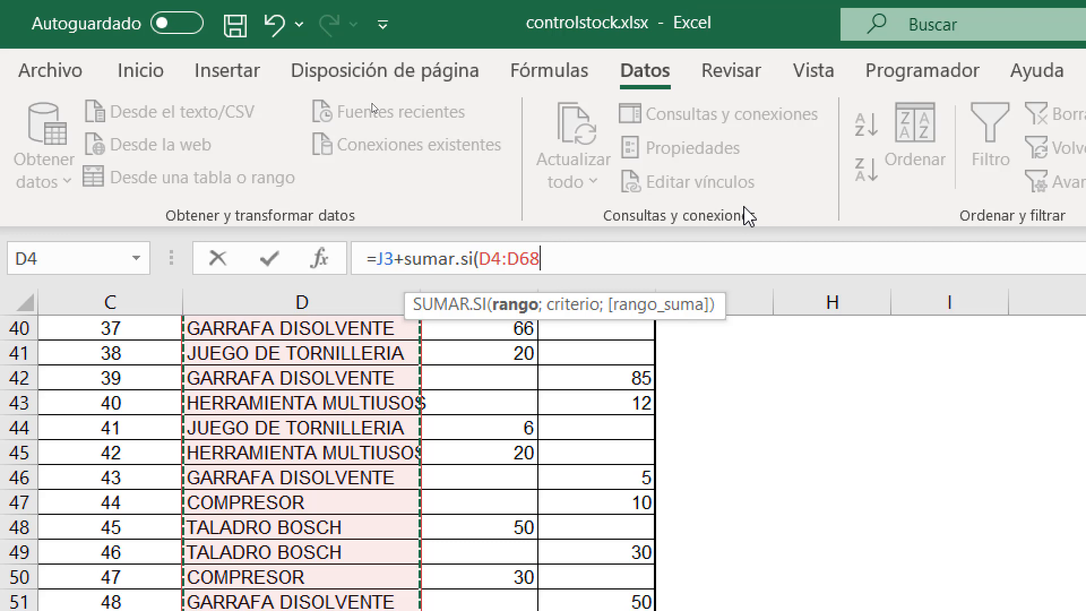
type(";")
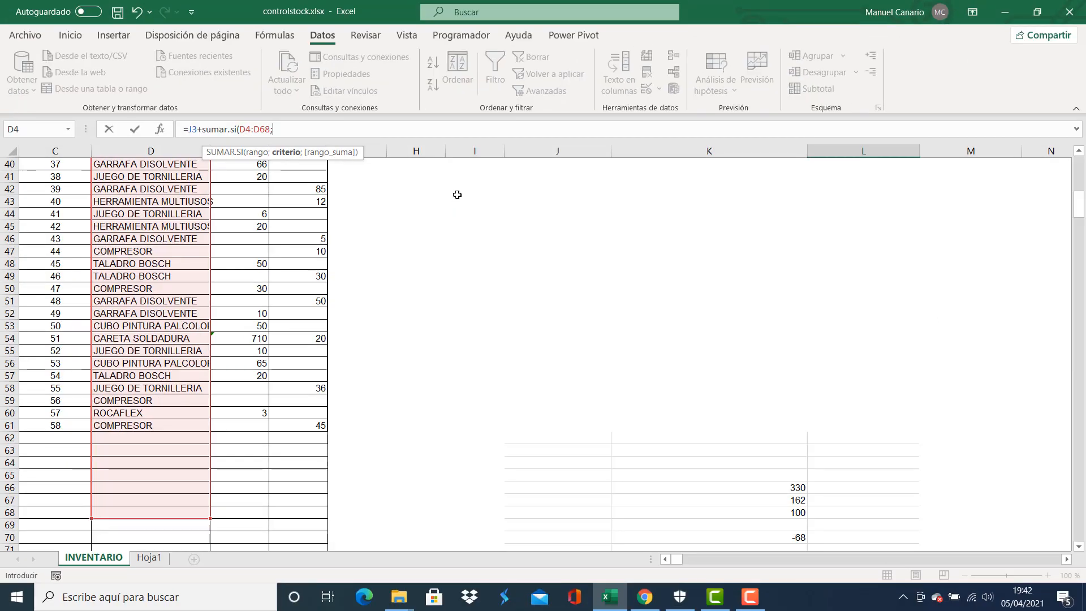
left_click_drag(1078, 204, 1079, 152)
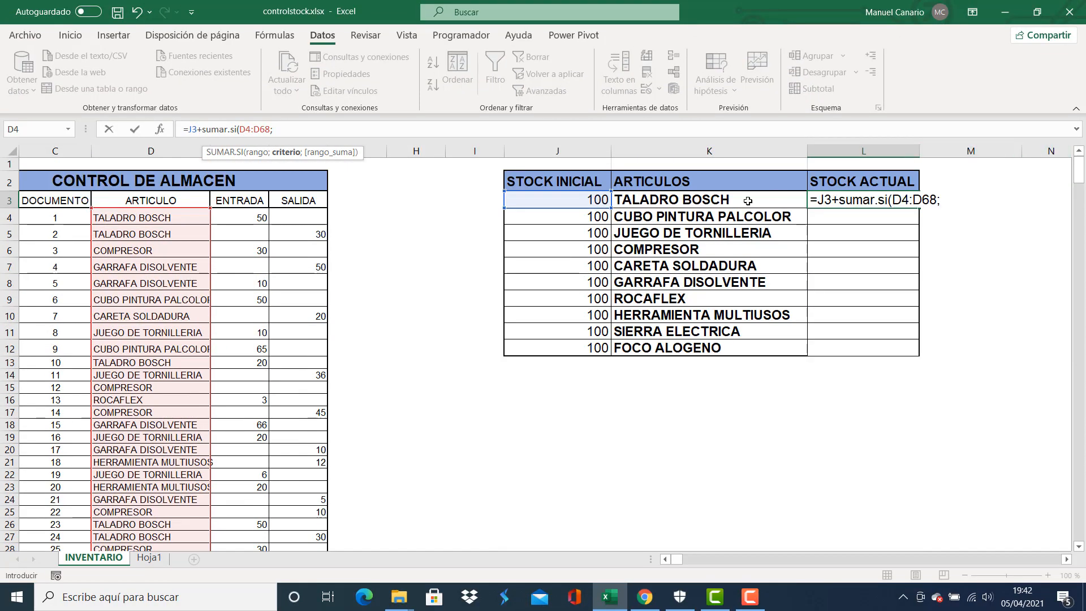
left_click(680, 199)
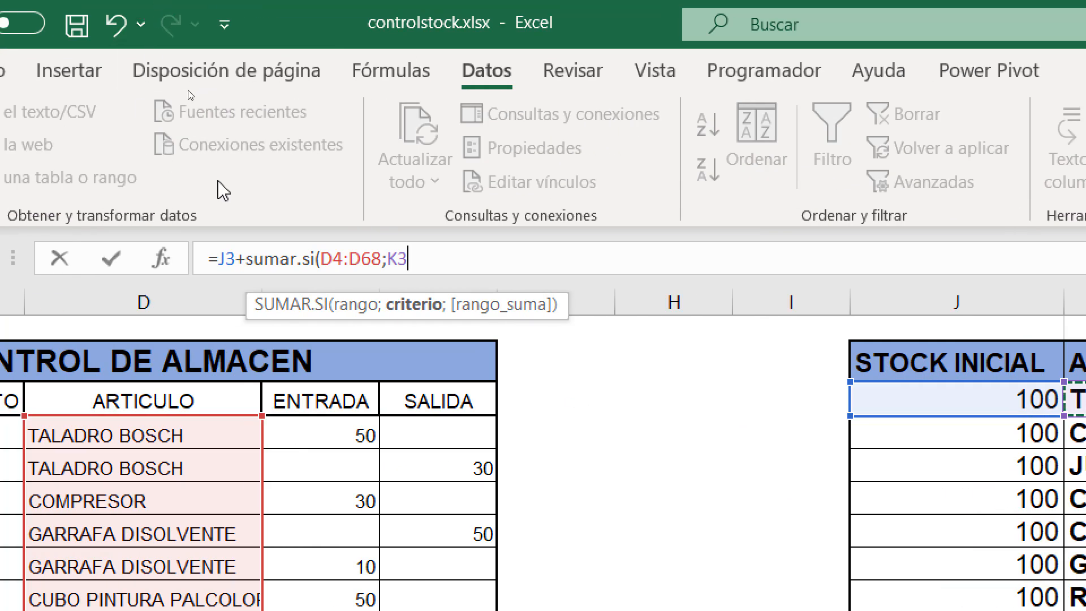
type(";")
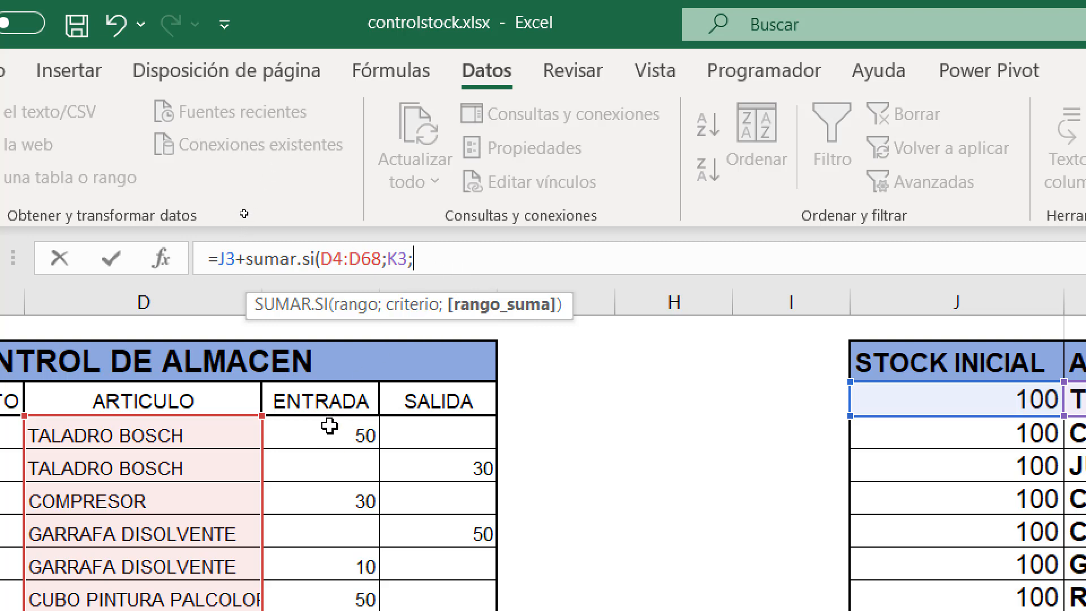
Set the ENTRADA cells E4:E68 as the sum range and close the first SUMAR.SI function.
left_click_drag(332, 432, 313, 610)
left_click_drag(313, 541, 359, 610)
left_click_drag(359, 533, 331, 285)
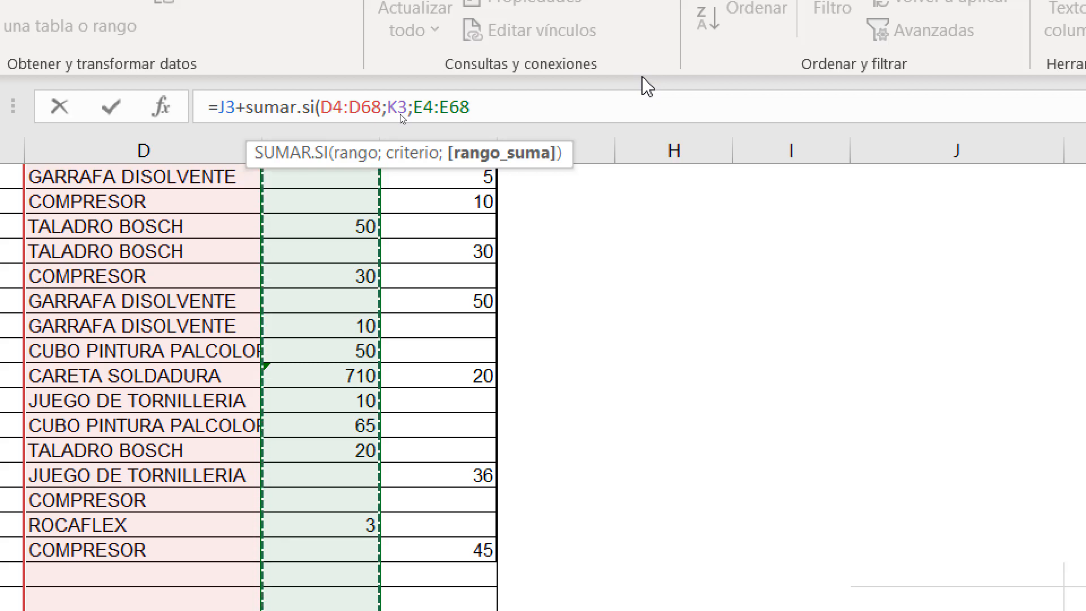
type(")")
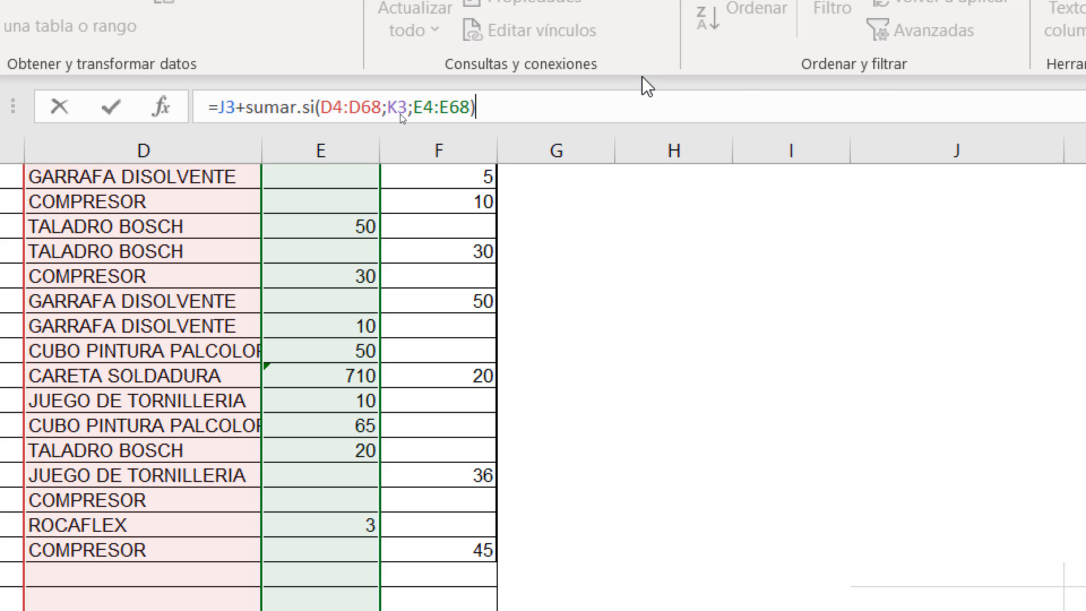
Extend the TALADRO BOSCH stock formula by subtracting a second conditional sum: -sumar.si(.
type("-")
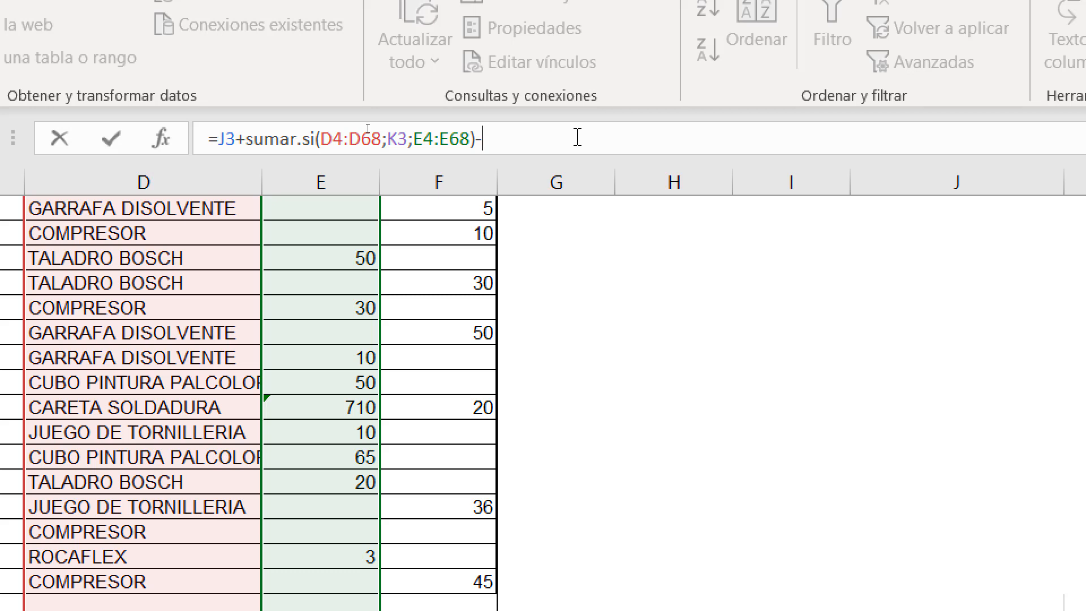
type("sumar")
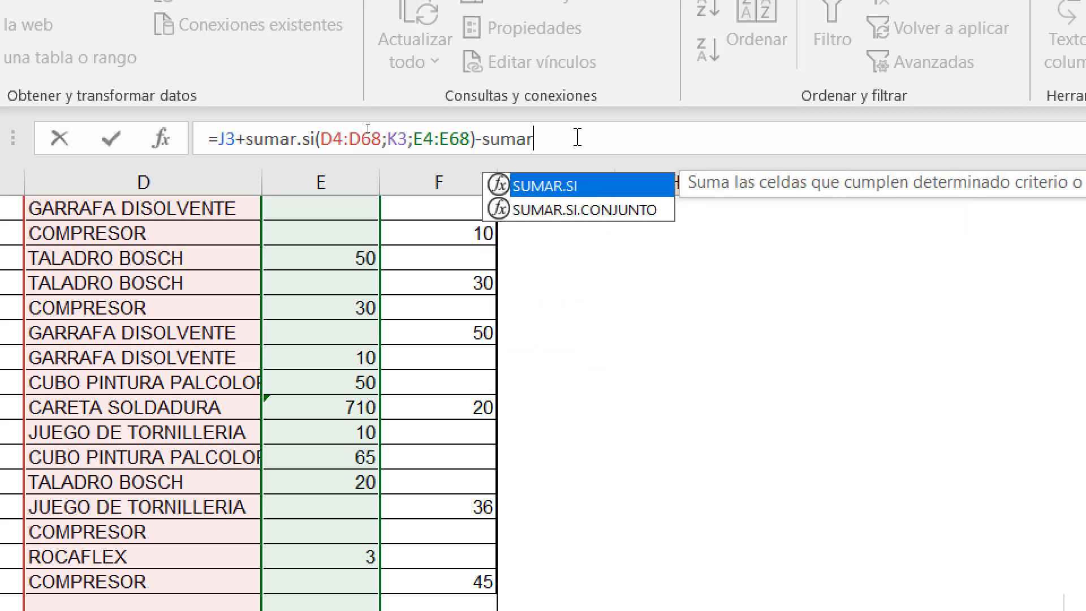
type(".si(")
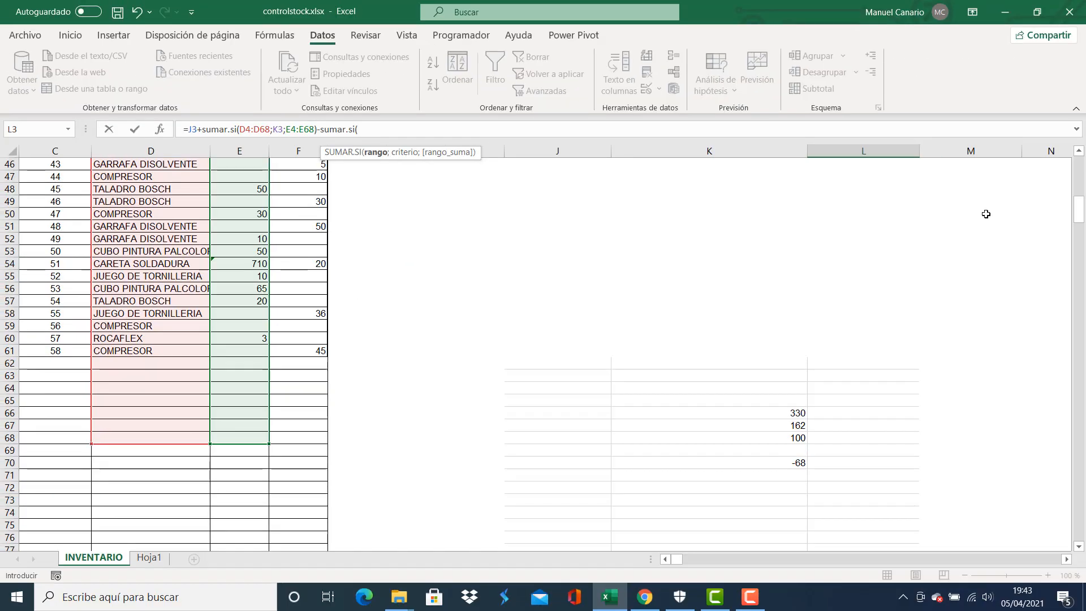
Give the second SUMAR.SI function the article range D4:D68 and the article name in K3 as its criterion.
left_click_drag(1079, 211, 1079, 165)
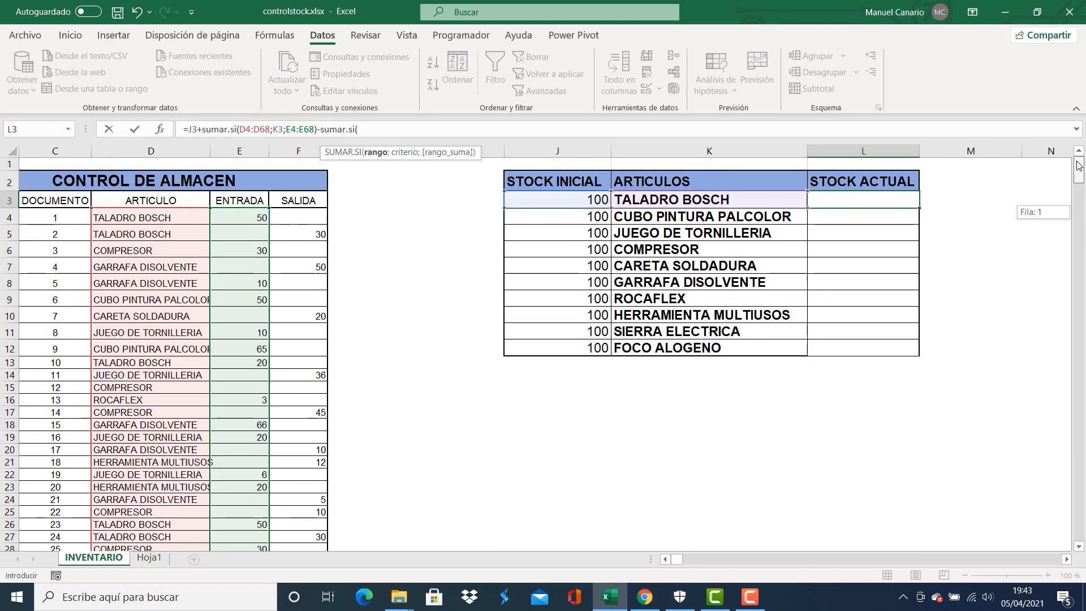
left_click_drag(168, 217, 145, 327)
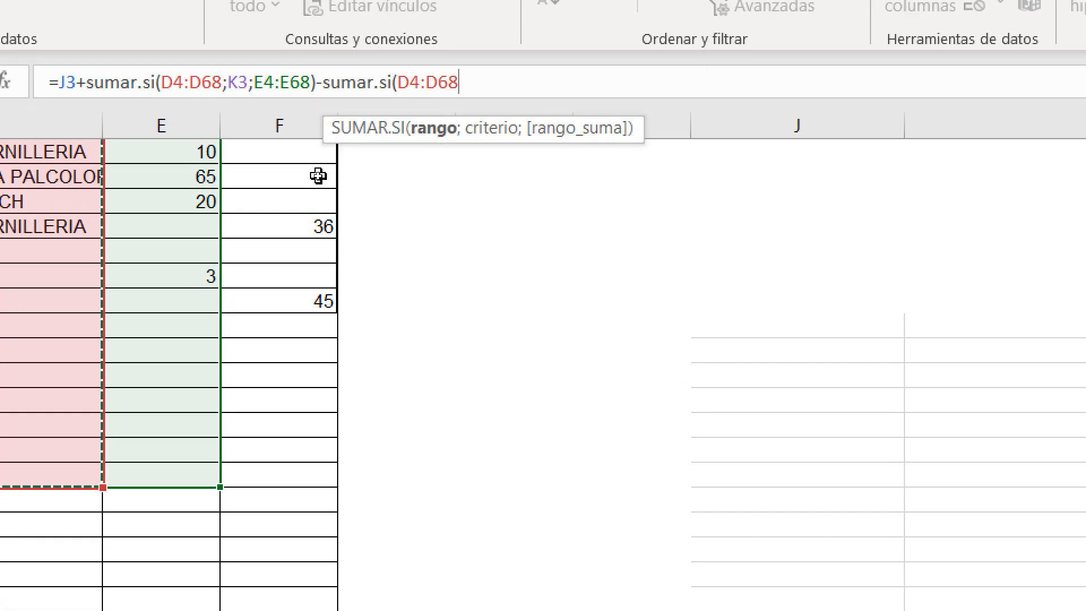
type(";")
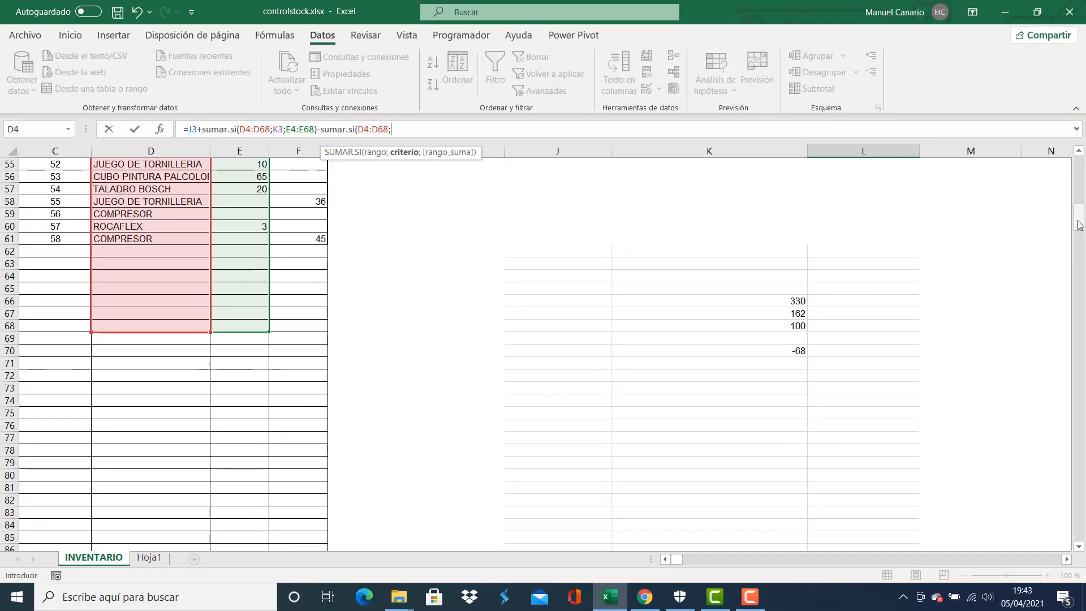
left_click_drag(1079, 222, 1077, 171)
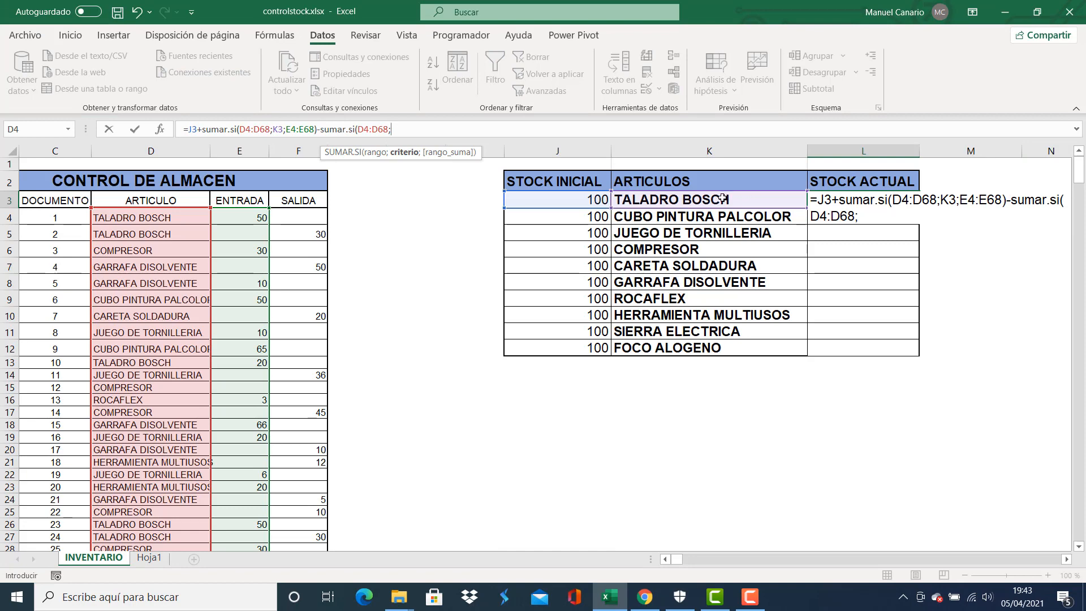
left_click(690, 197)
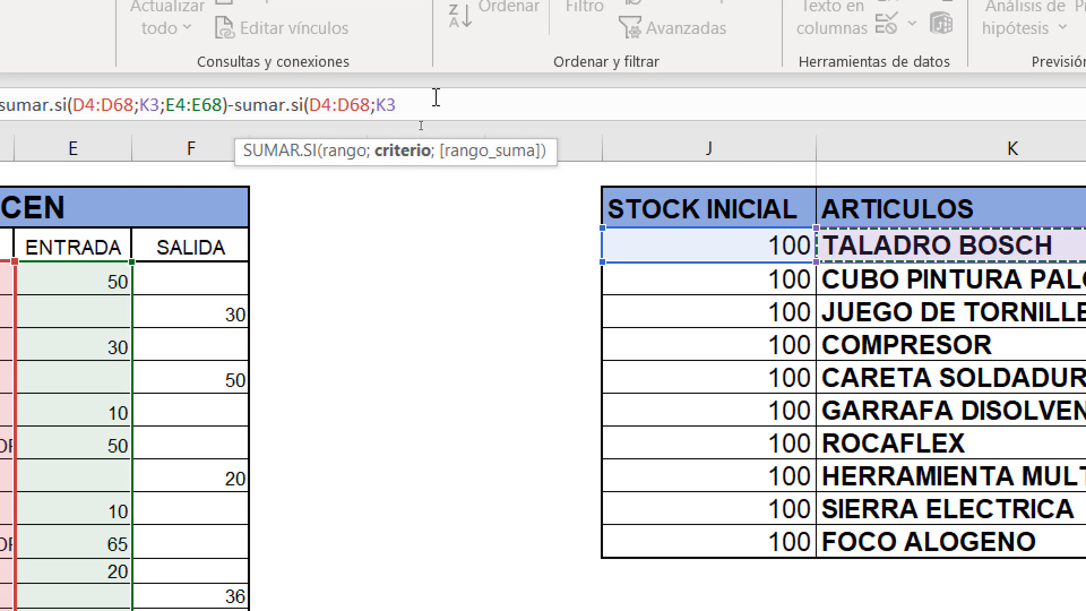
type(";")
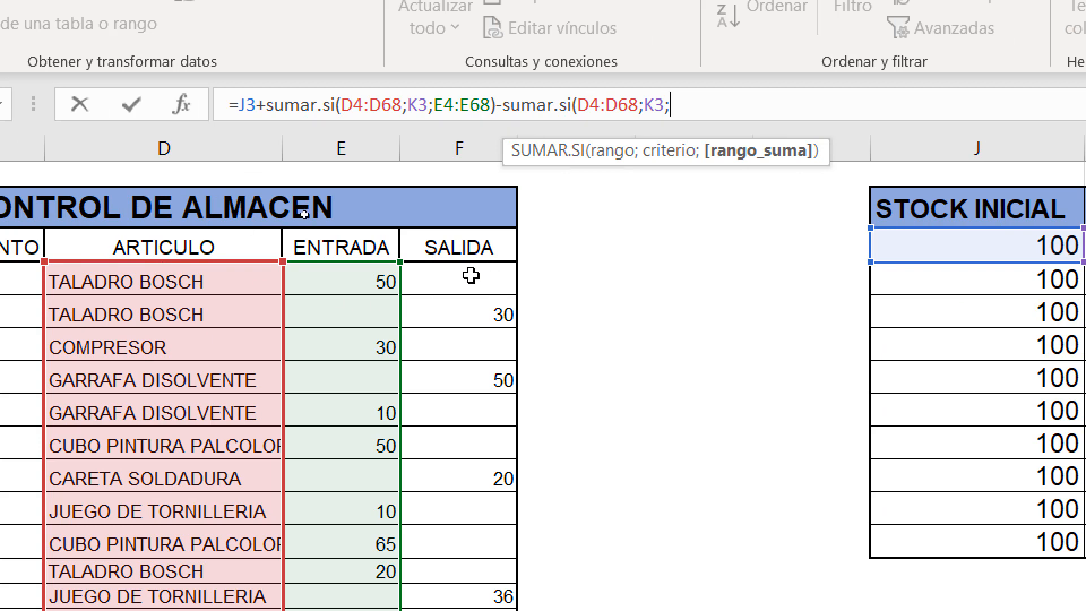
Set the SALIDA cells F4:F68 as the second function's sum range and close its parenthesis.
left_click_drag(471, 276, 436, 610)
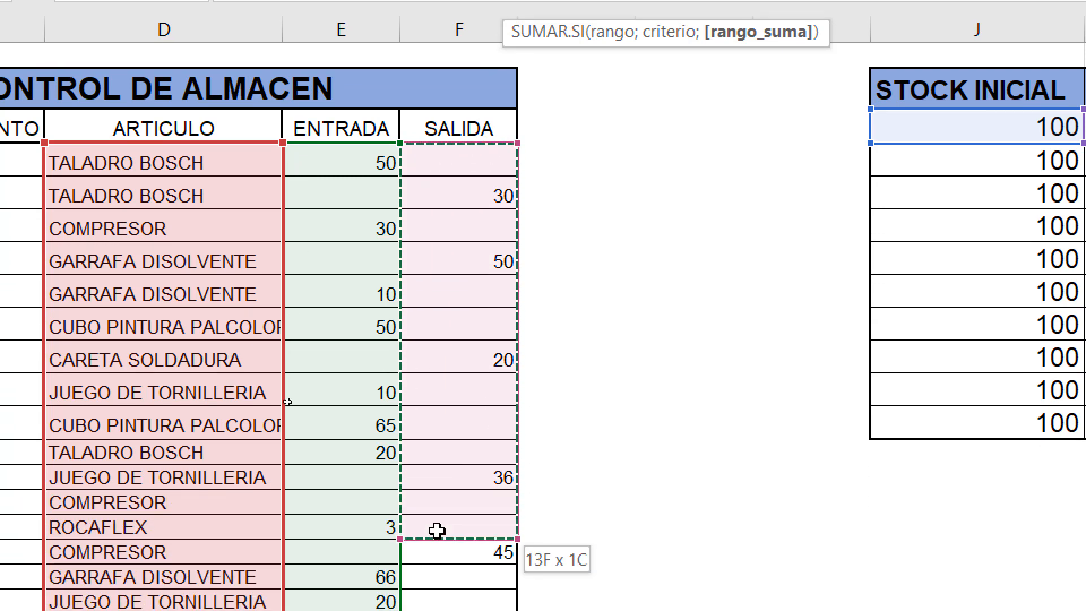
left_click_drag(437, 530, 415, 288)
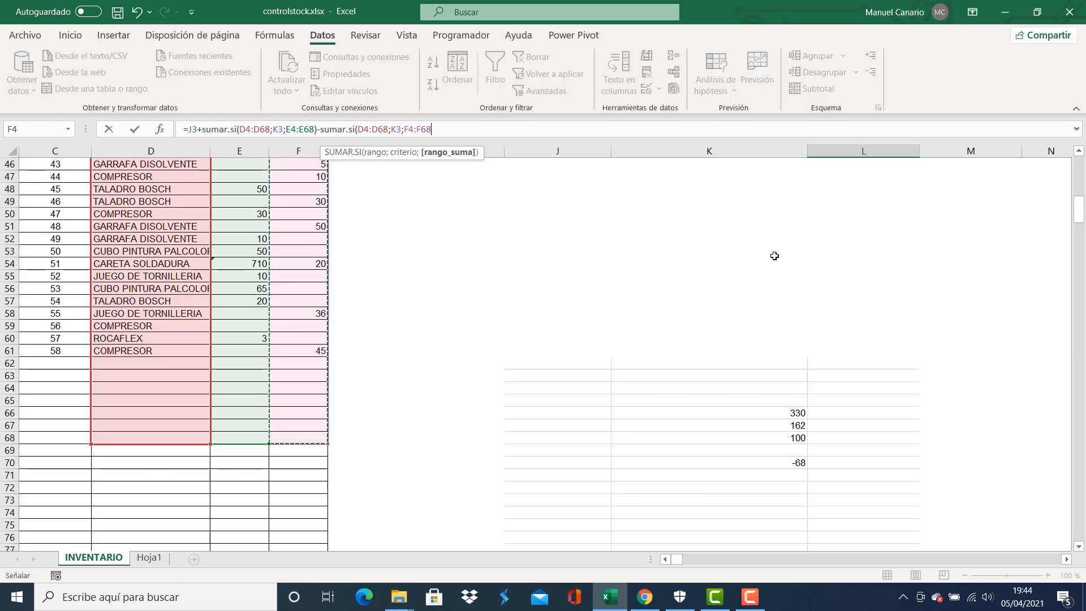
left_click_drag(1078, 209, 1080, 160)
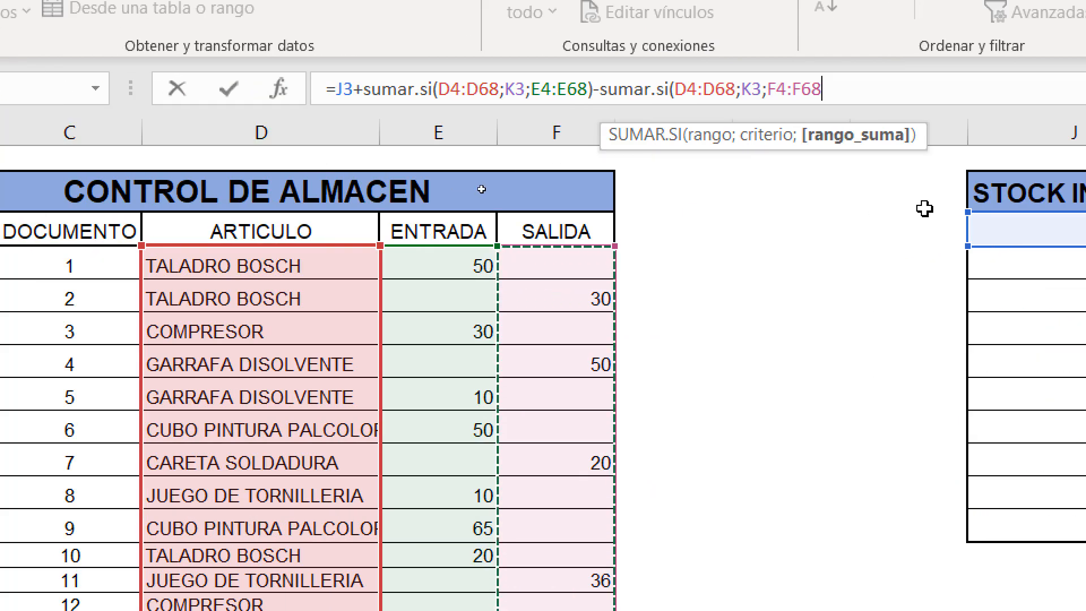
type(")")
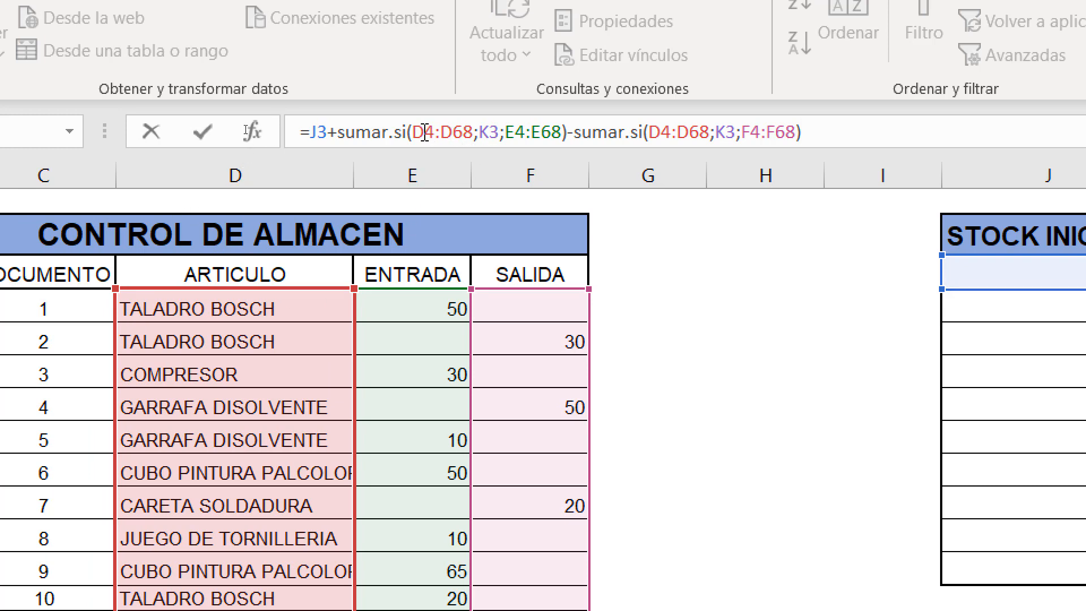
Make the article range in the first SUMAR.SI function absolute as $D$4:$D$68.
left_click(425, 131)
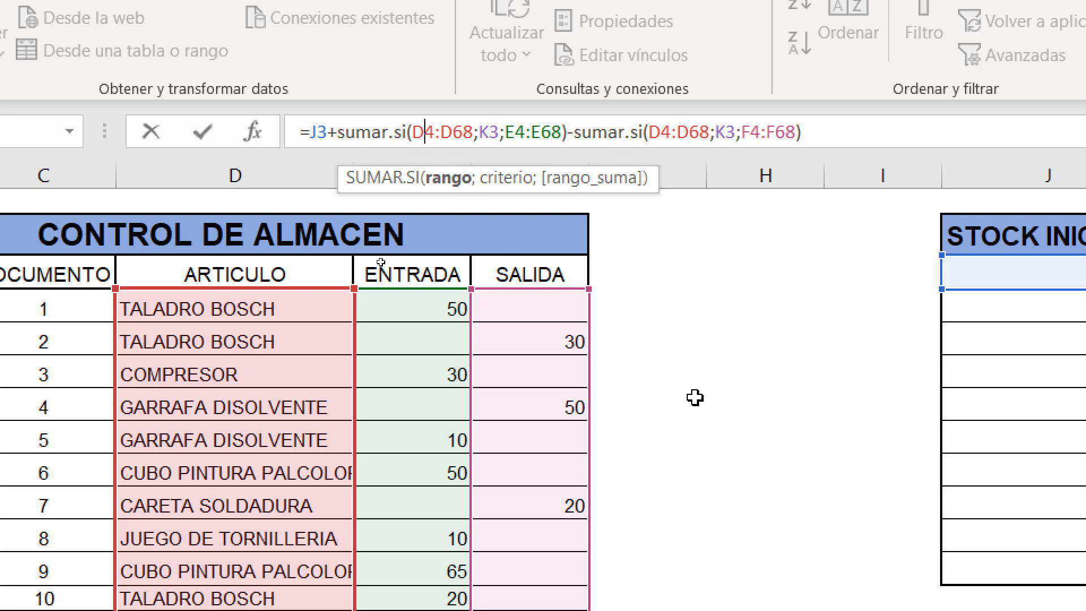
key("F4")
key("F4")
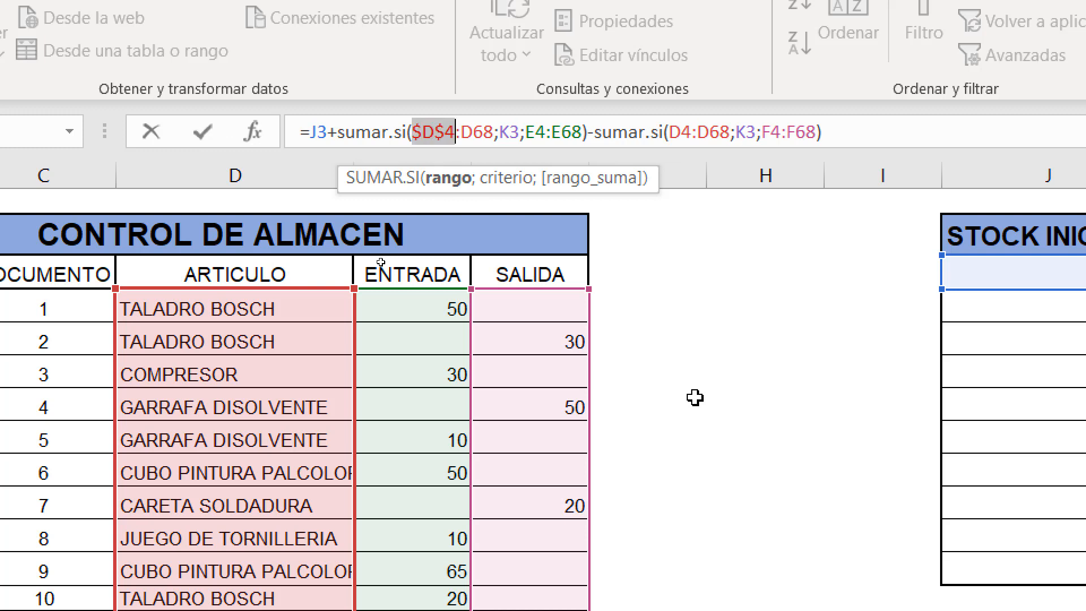
key("F4")
key("F4")
key("F4")
left_click(473, 131)
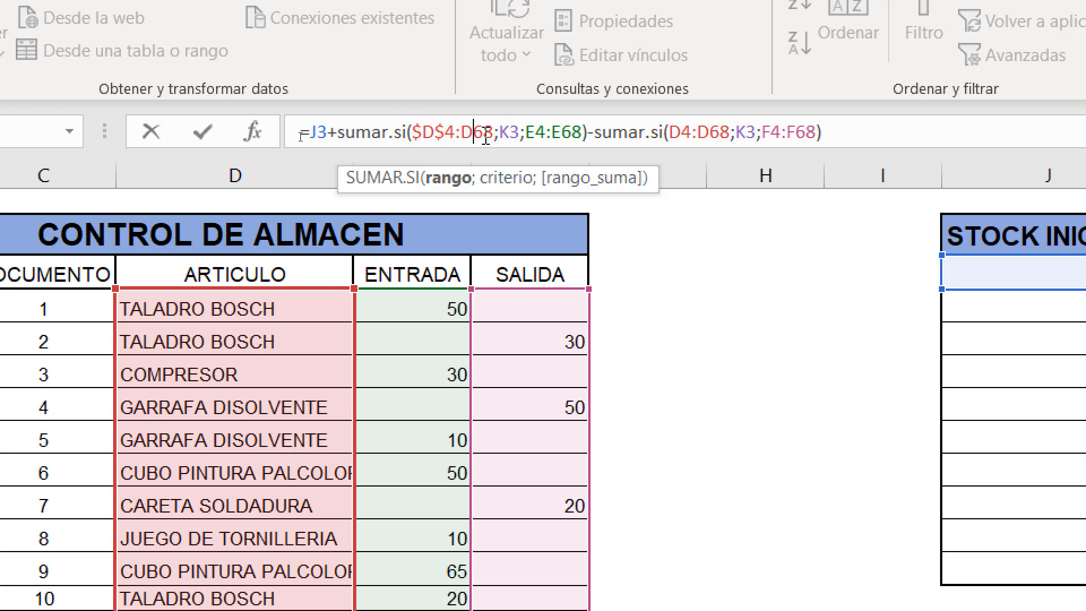
key("F4")
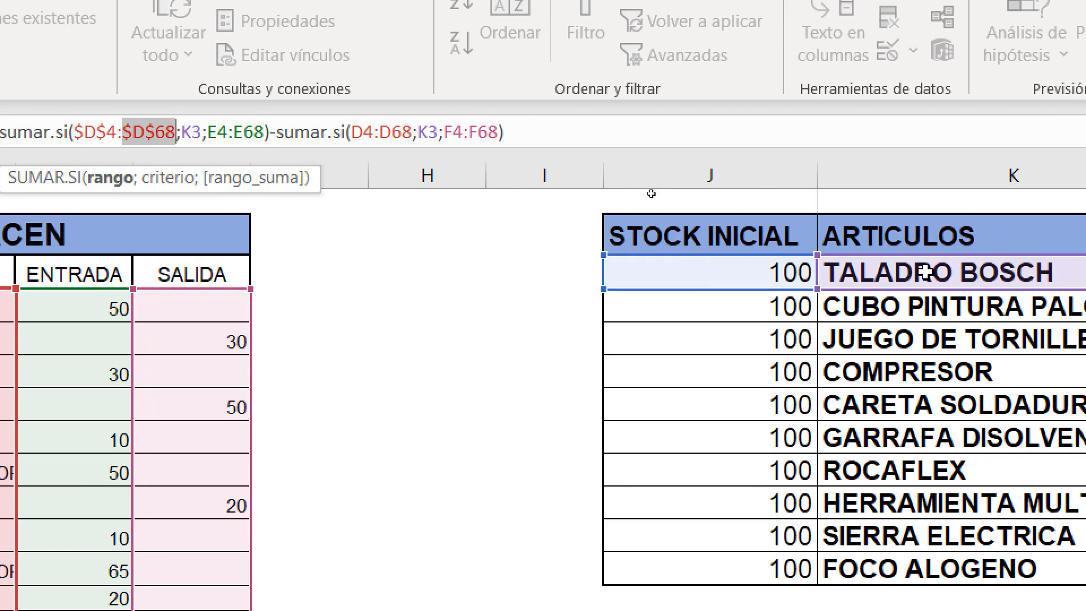
Make the ENTRADA sum range in the first SUMAR.SI function absolute as $E$4:$E$68.
left_click(257, 132)
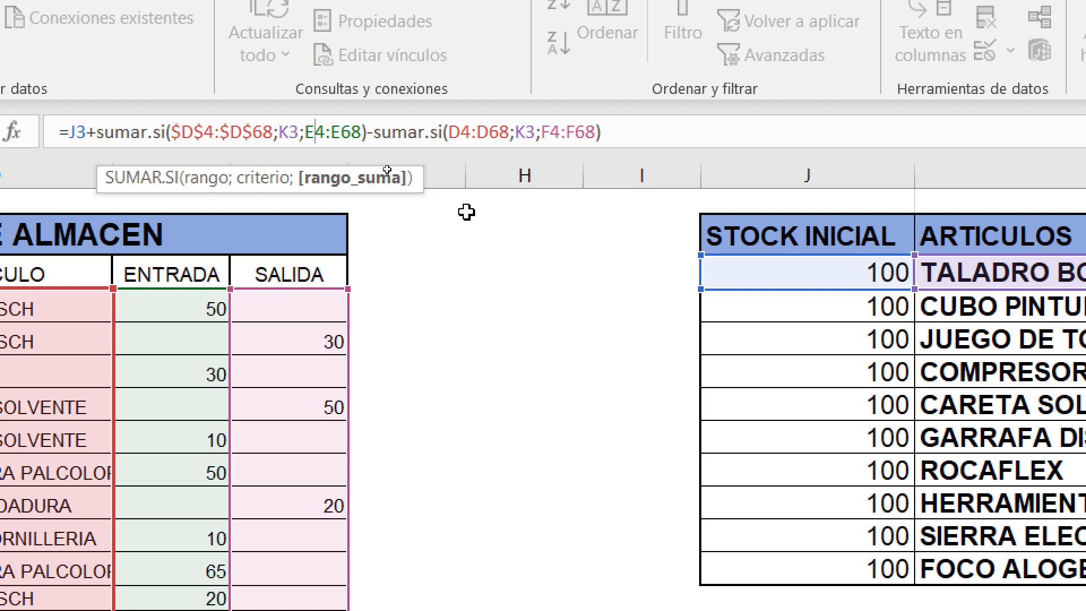
key("Return")
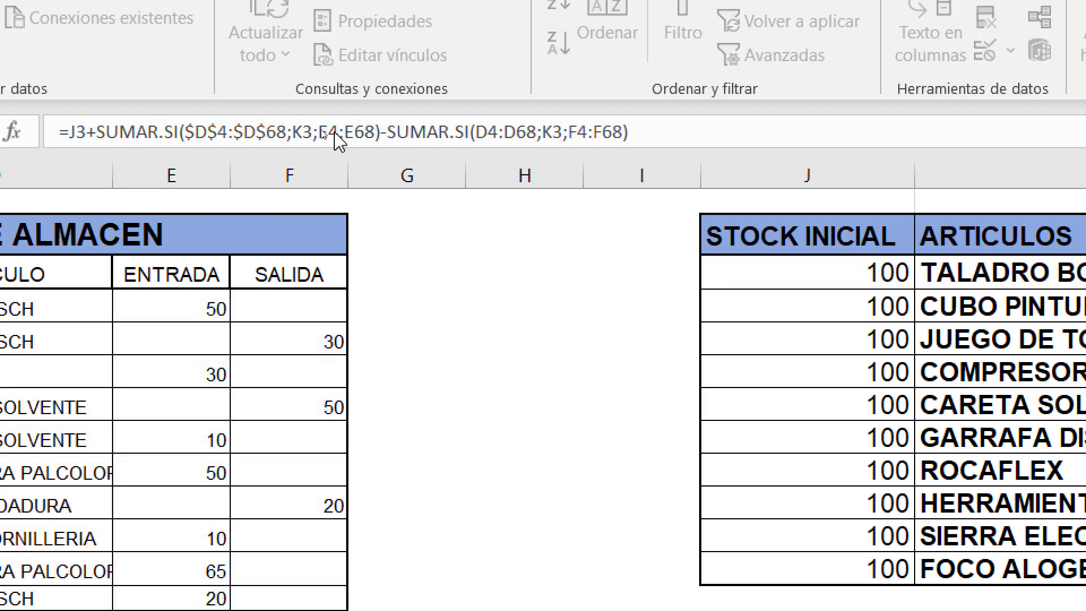
key("Escape")
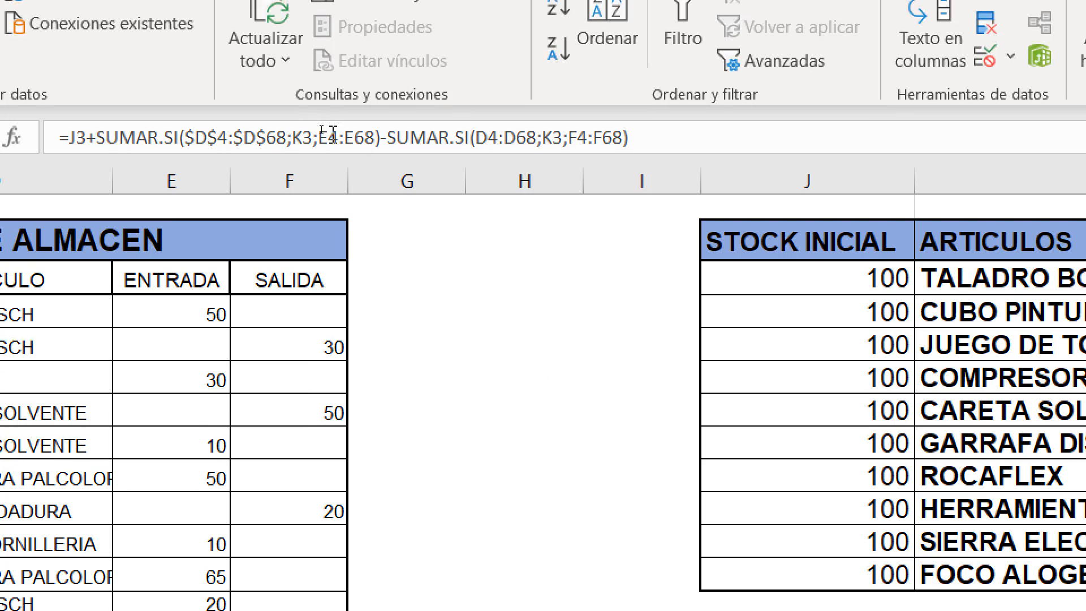
left_click(328, 132)
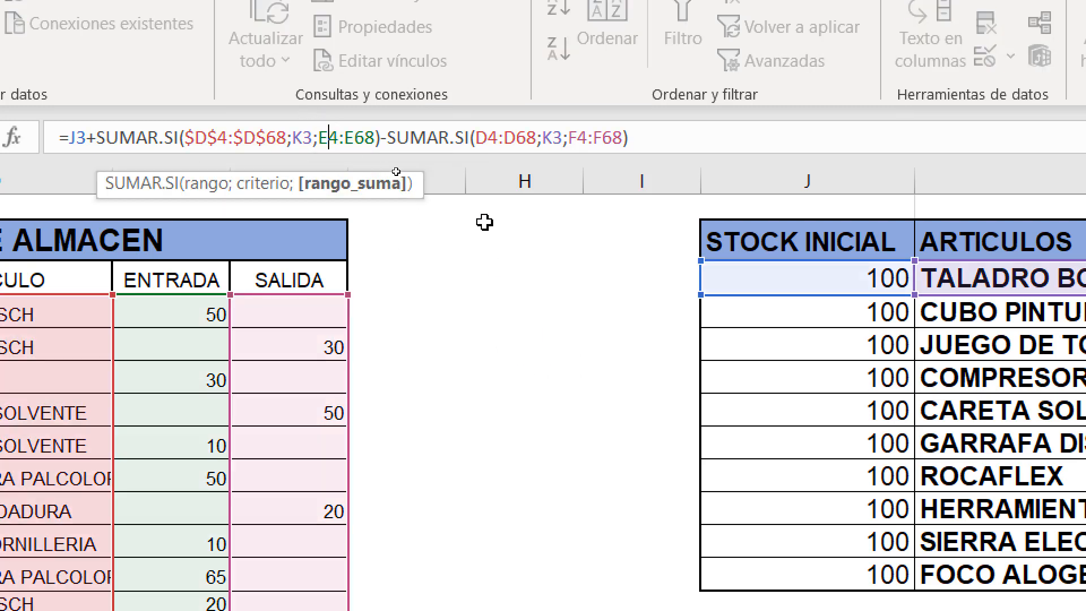
key("F4")
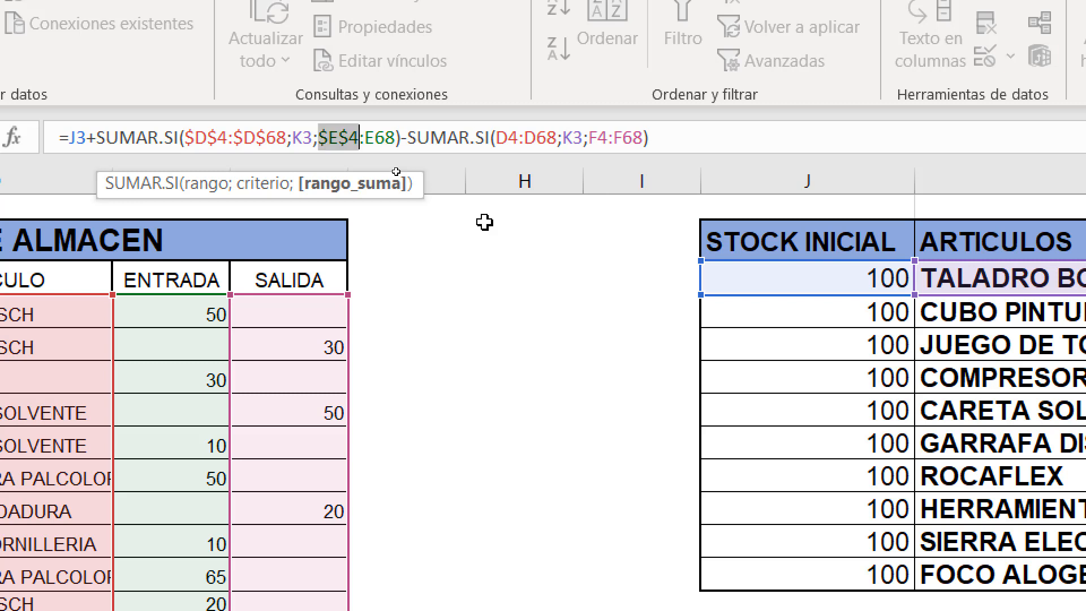
left_click(365, 137)
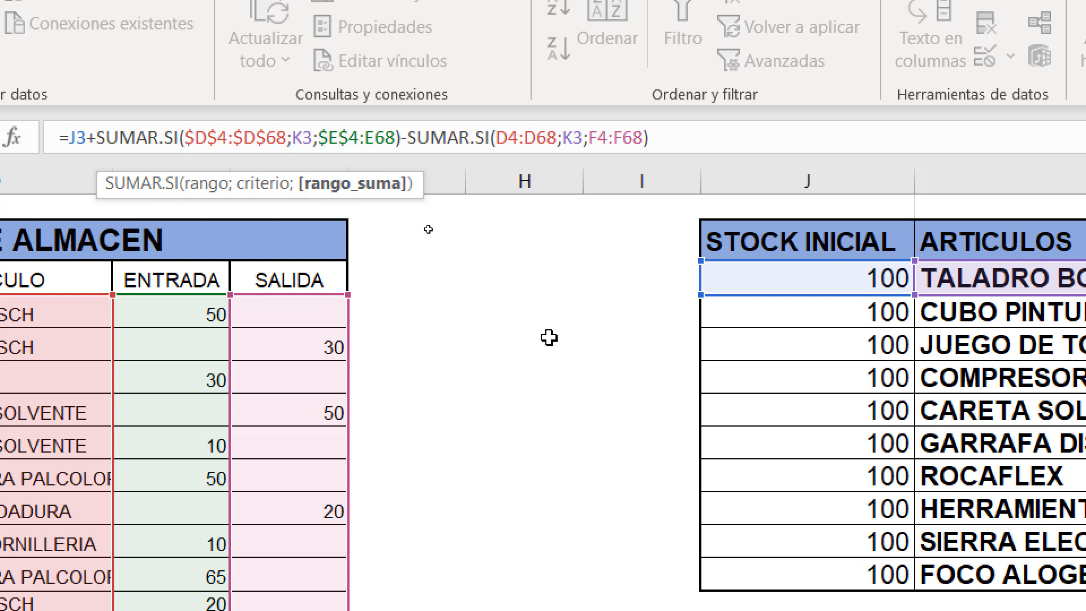
key("F4")
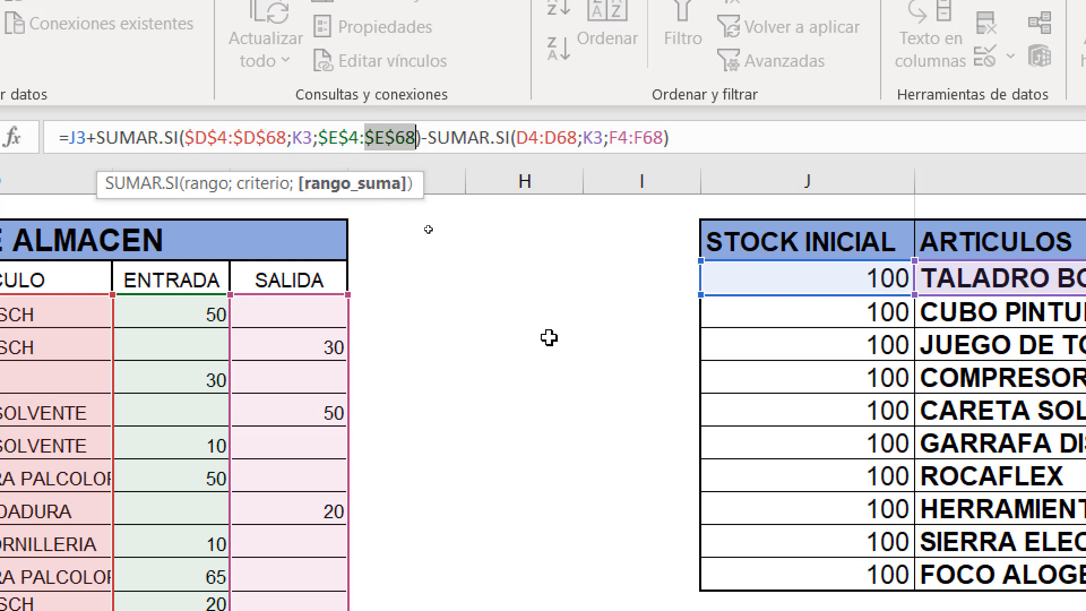
Make the article range in the second SUMAR.SI function absolute as $D$4:$D$68.
left_click(529, 141)
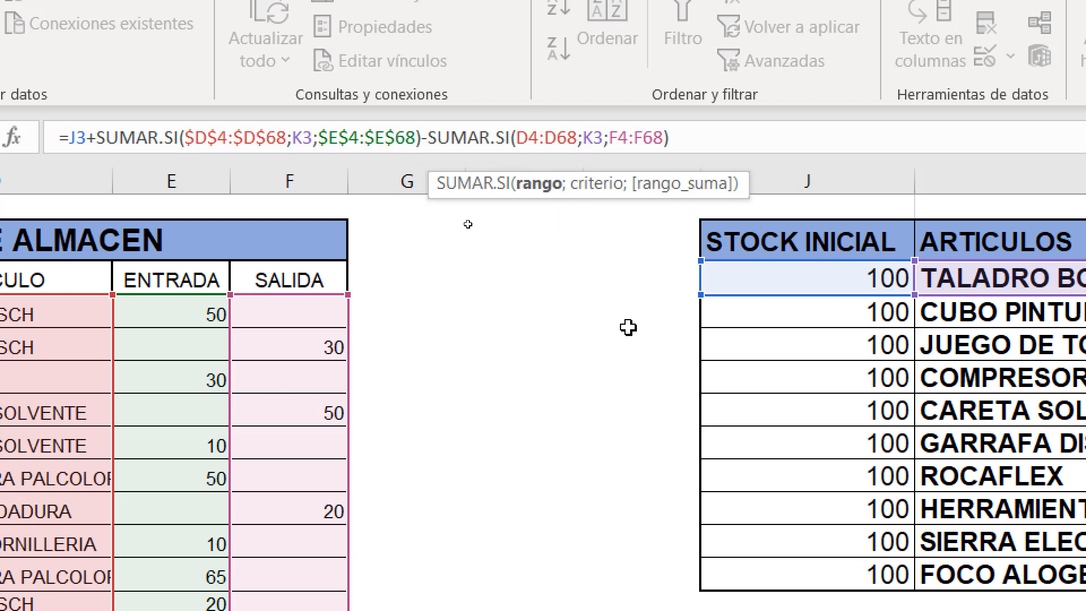
key("F4")
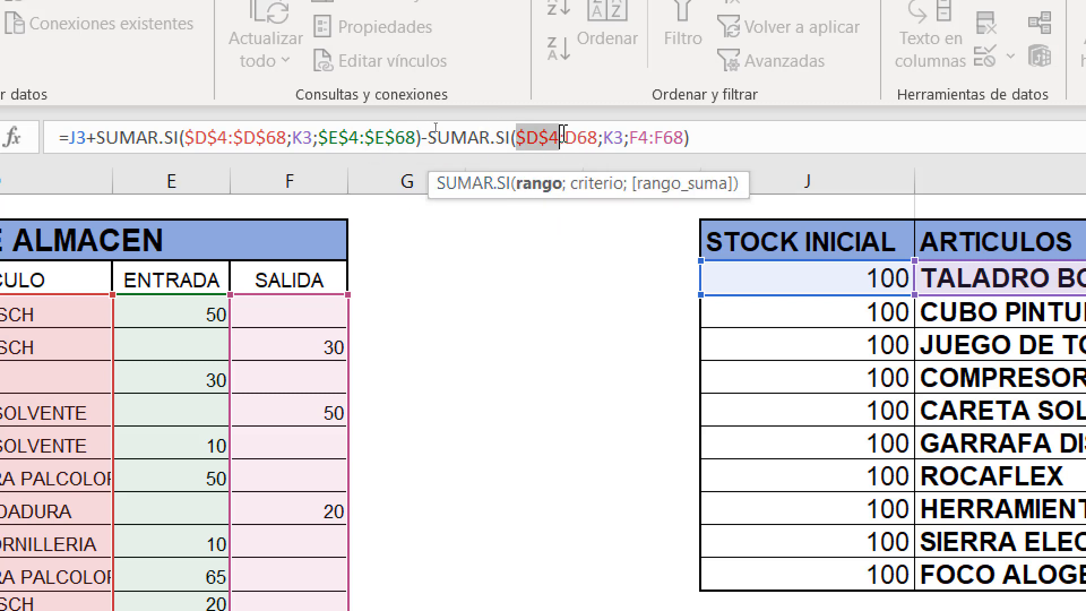
left_click(581, 142)
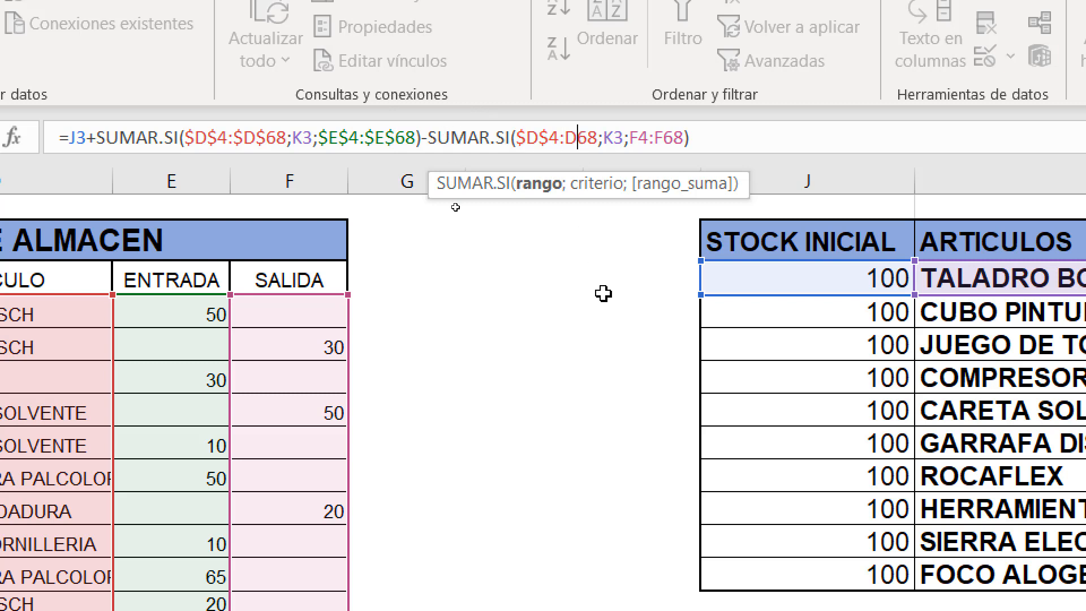
key("F4")
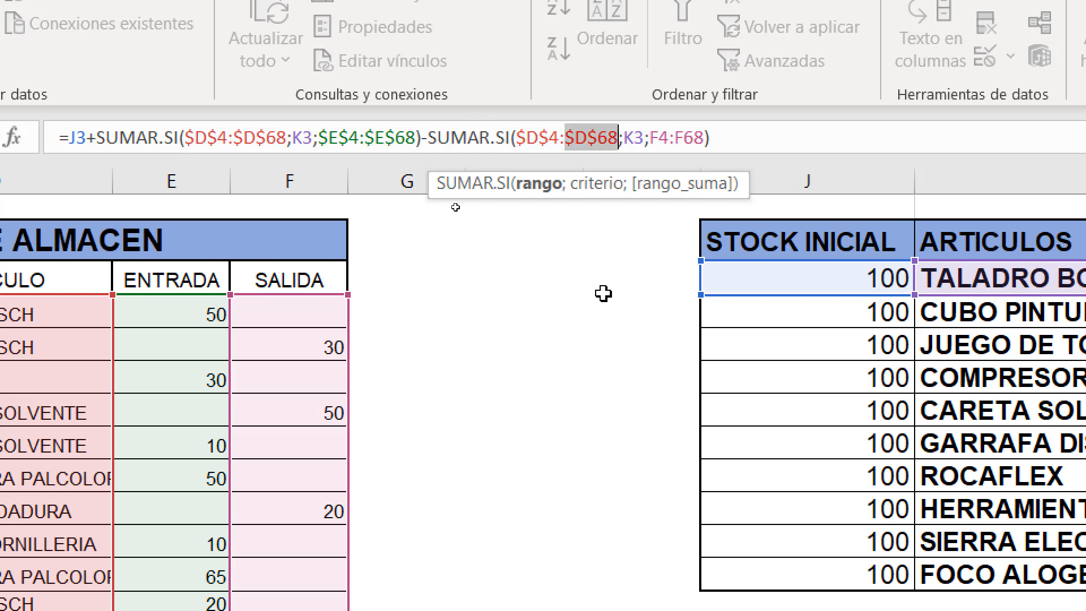
Make the SALIDA sum range in the second SUMAR.SI function absolute as $F$4:$F$68 and enter the formula.
left_click(658, 137)
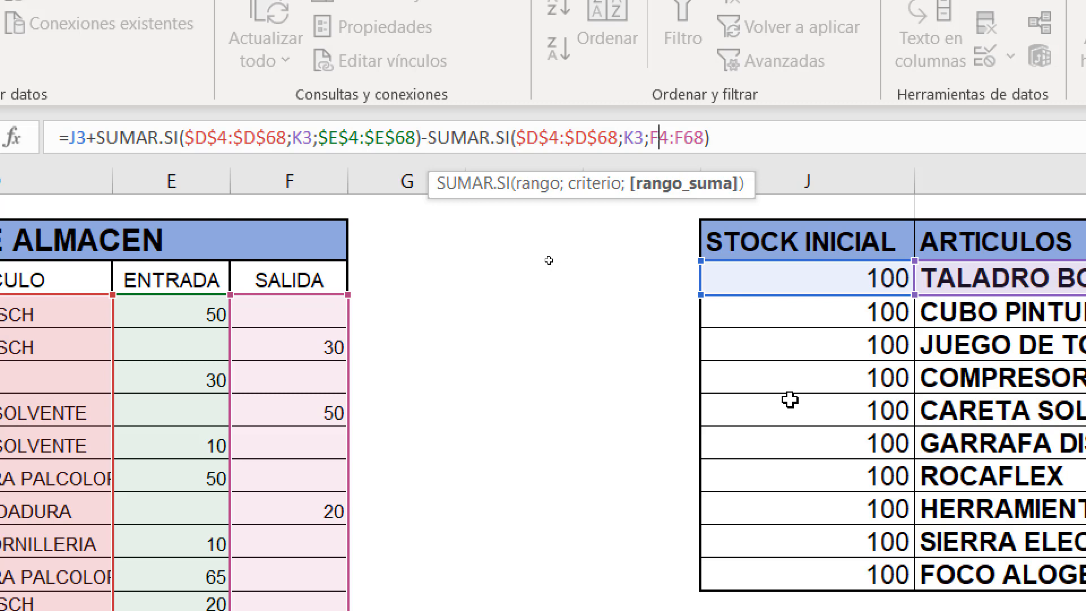
key("F4")
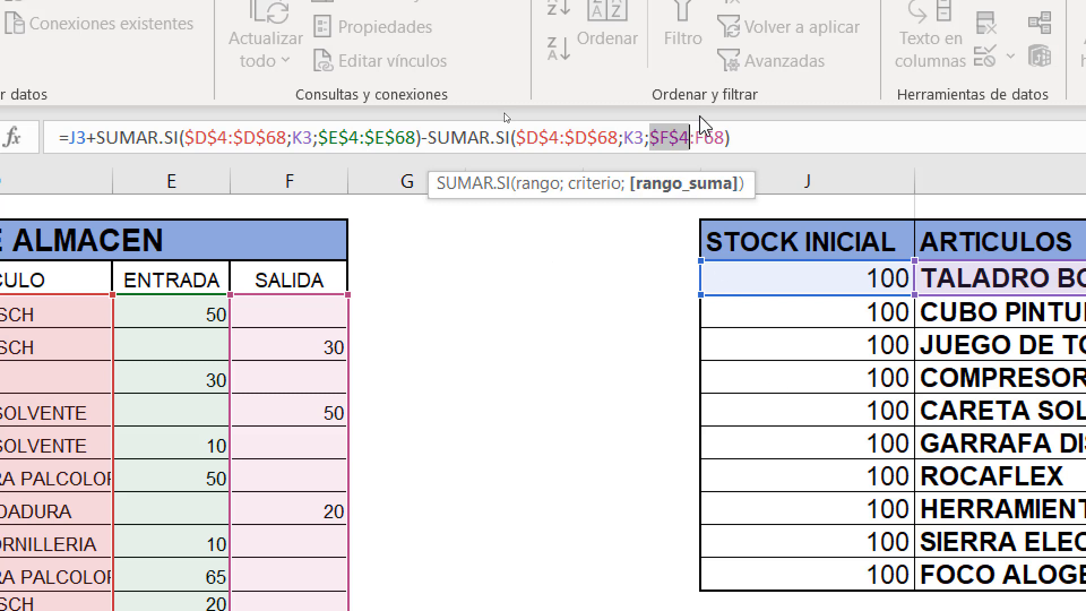
left_click(704, 141)
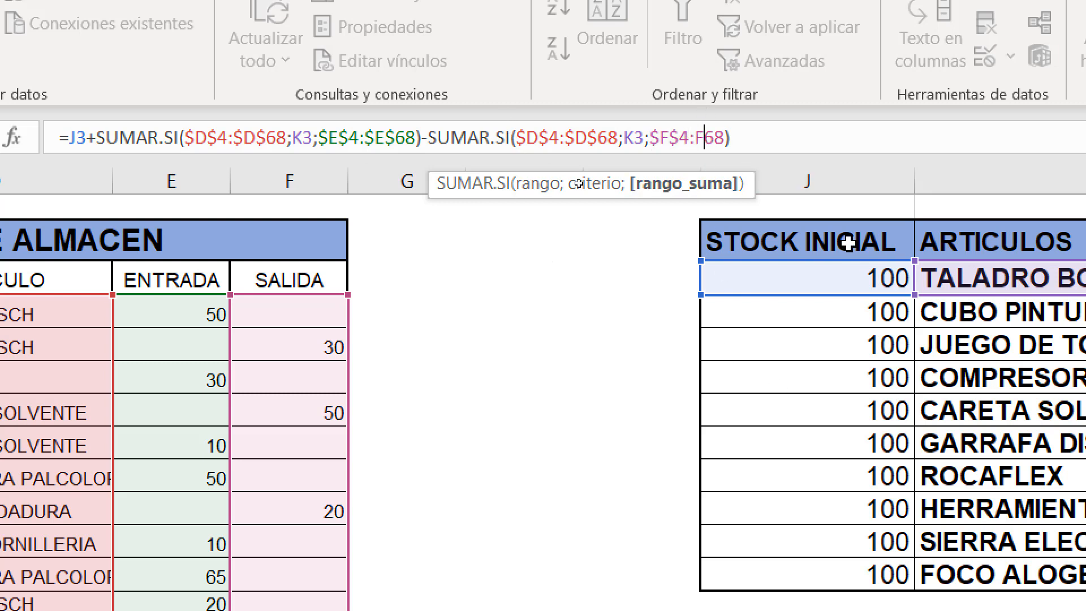
key("F4")
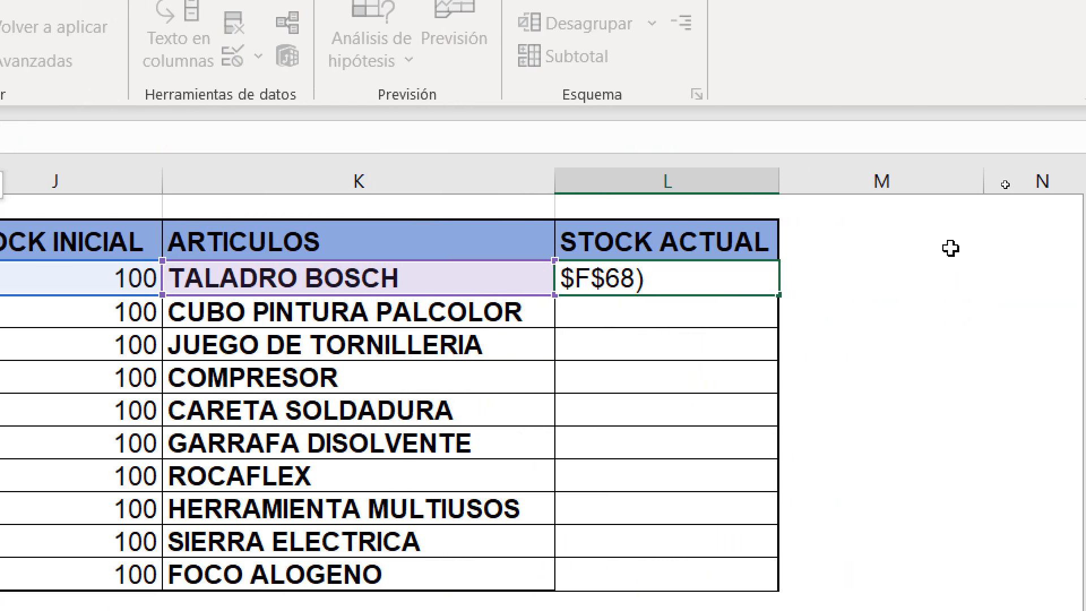
key("Return")
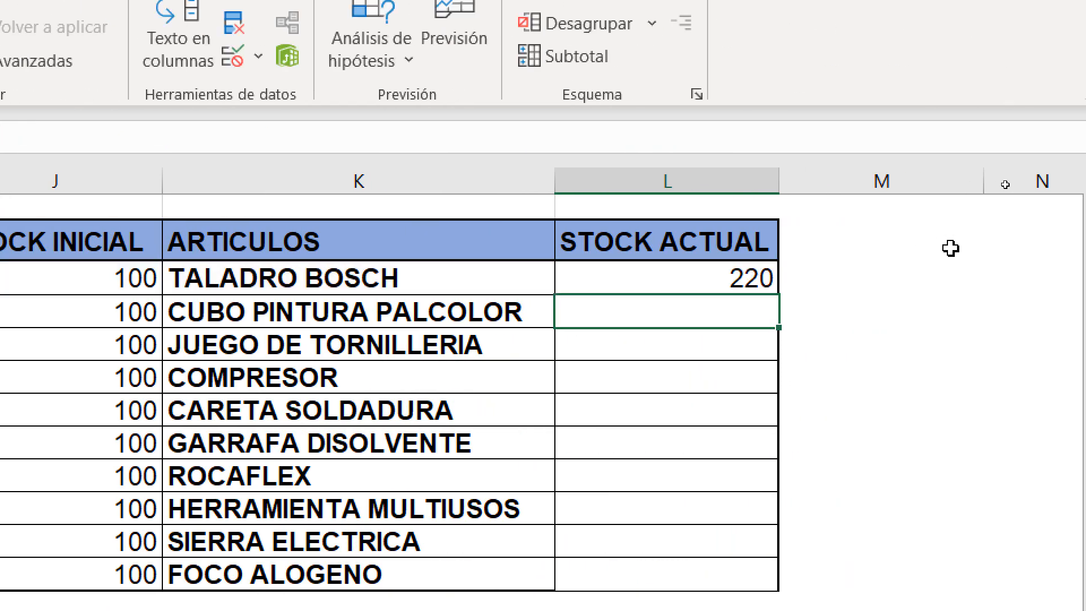
Copy the STOCK ACTUAL formula from L3 down through the FOCO ALOGENO row.
left_click(691, 277)
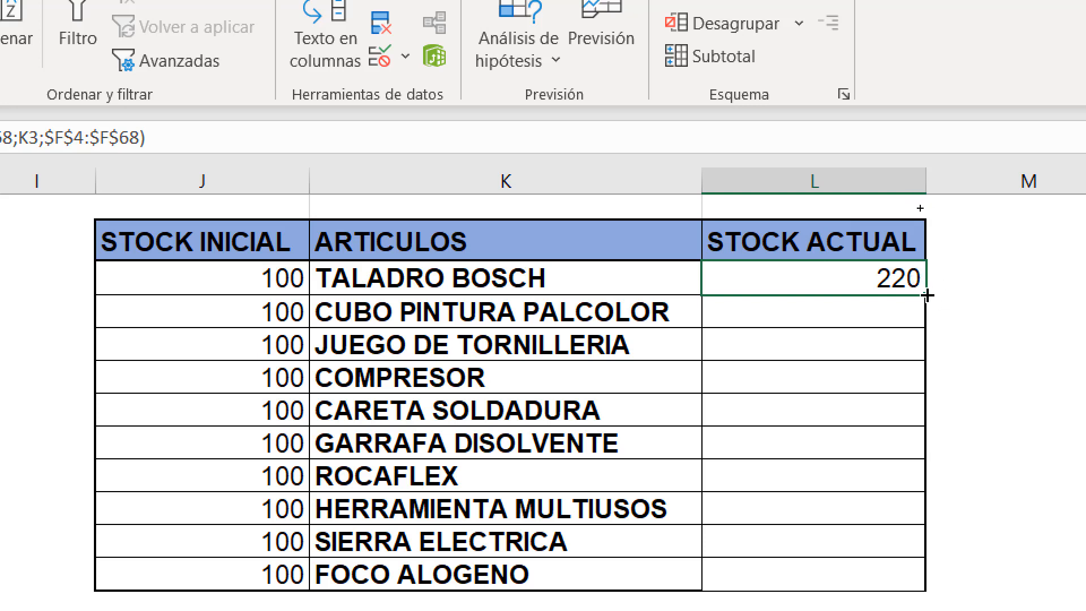
left_click_drag(927, 295, 916, 583)
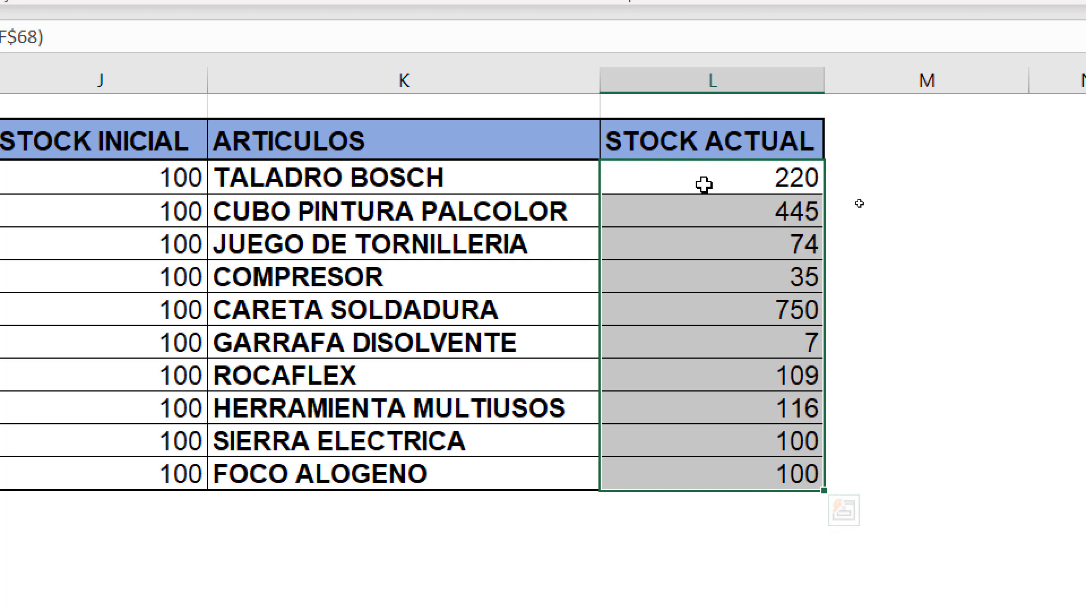
Review the calculated STOCK ACTUAL values for the articles from CUBO PINTURA PALCOLOR down to HERRAMIENTA MULTIUSOS.
left_click(718, 213)
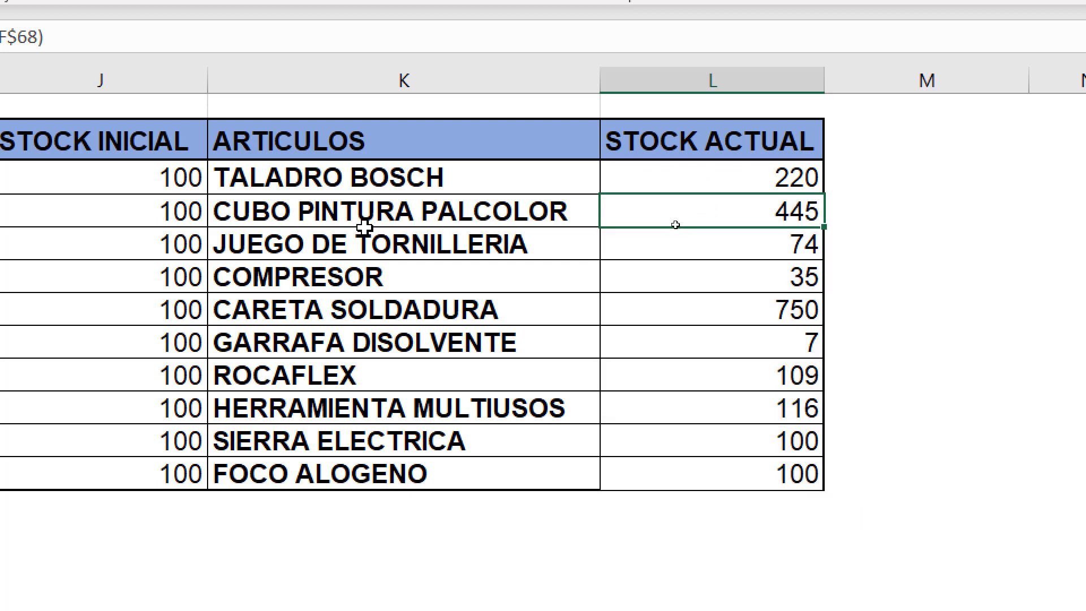
left_click(258, 211)
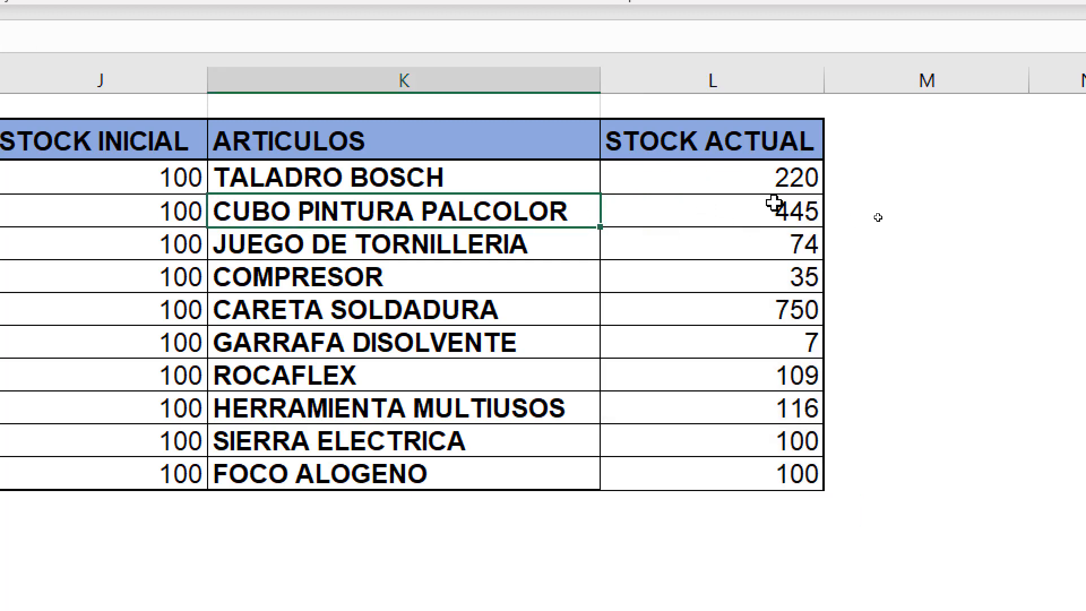
left_click(725, 253)
left_click(731, 278)
left_click(738, 308)
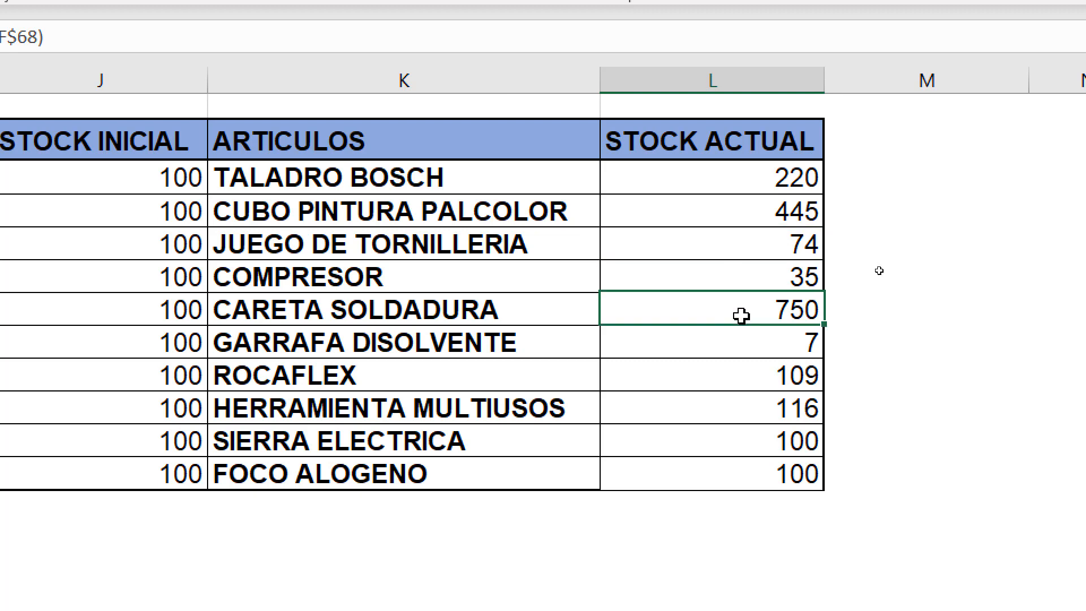
left_click(750, 347)
left_click(754, 404)
left_click(747, 369)
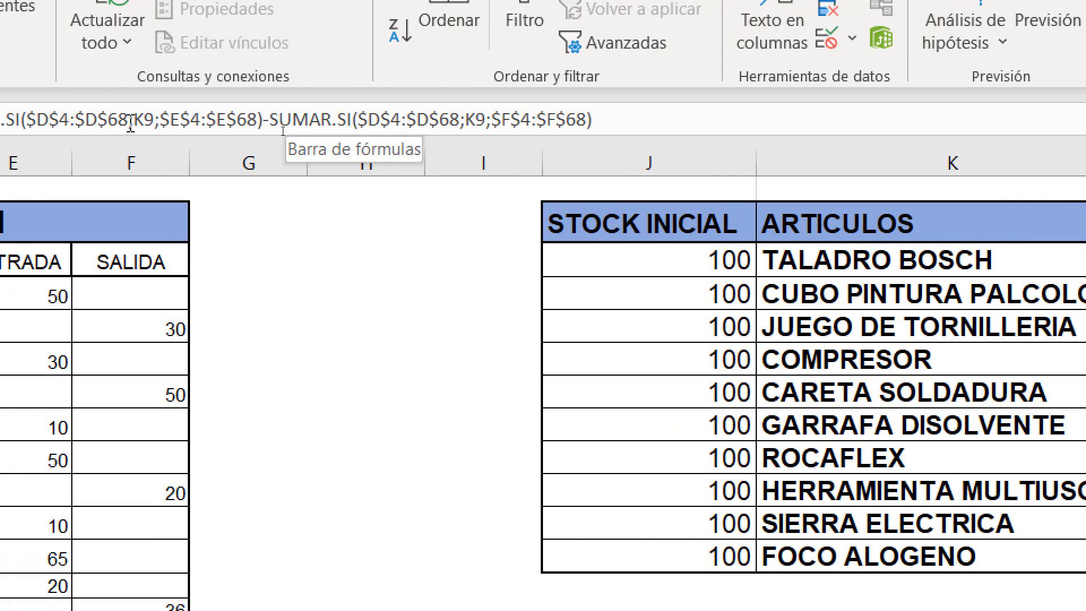
In the L3 formula, make the article range of the first SUMAR.SI function relative as D4:D68.
left_click(657, 262)
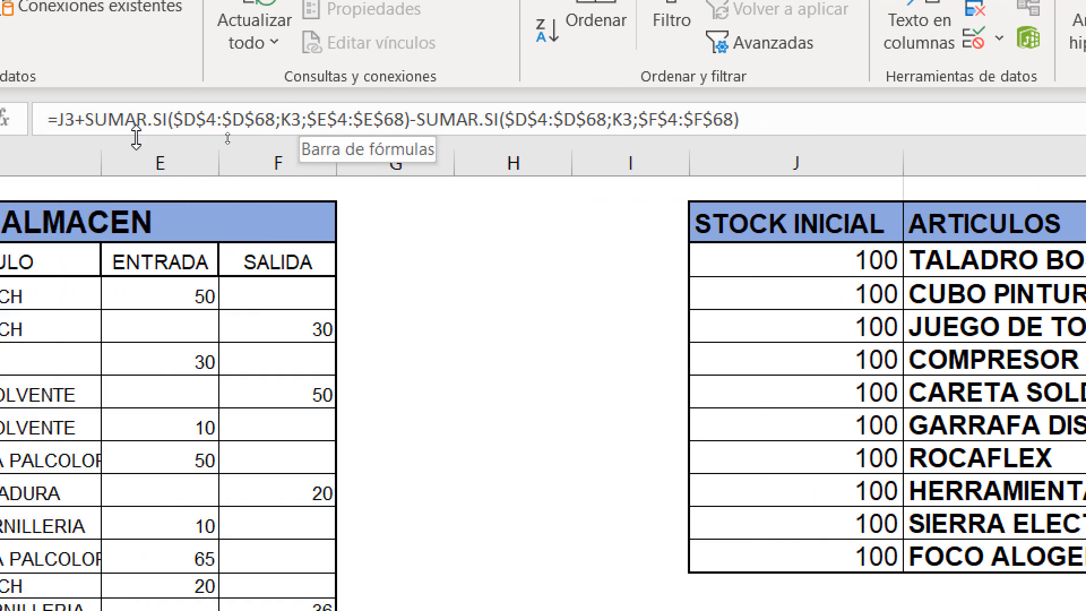
left_click(291, 119)
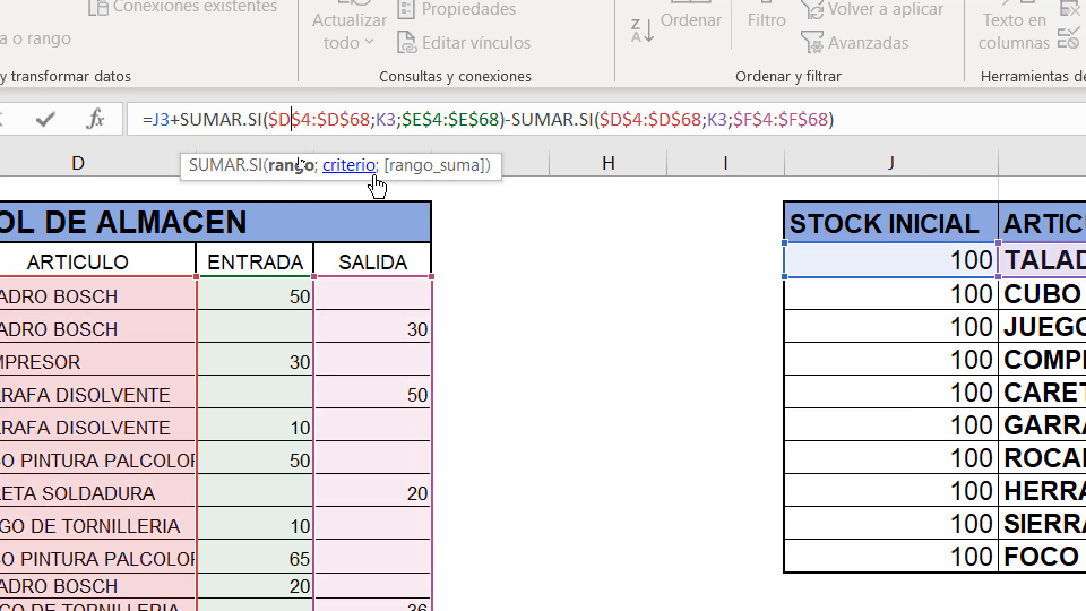
key("F4")
key("F4")
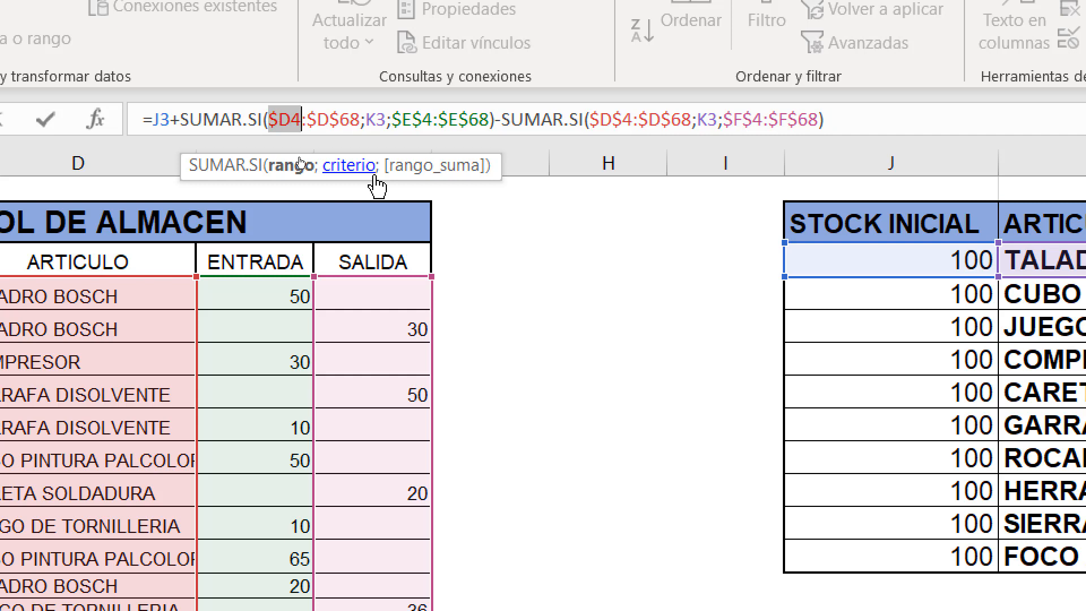
key("F4")
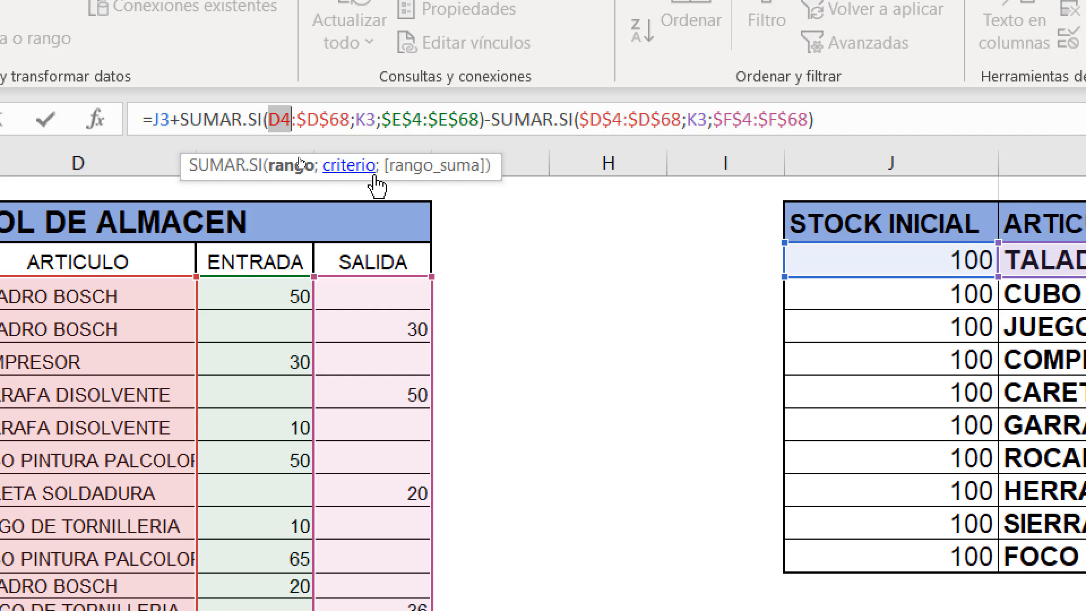
left_click(318, 117)
key("F4")
key("F4")
key("F4")
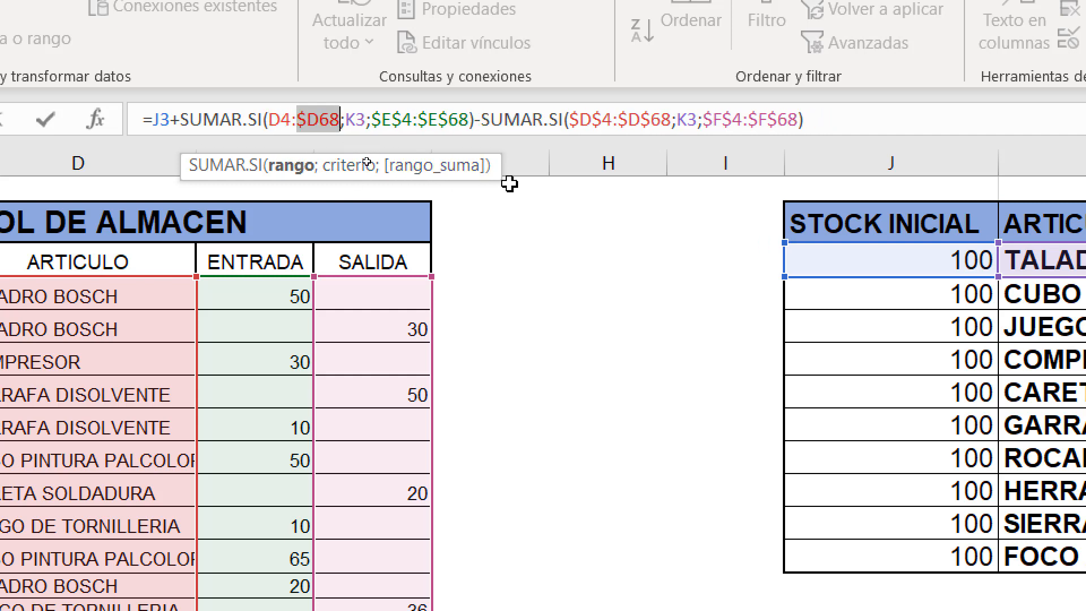
Make the ENTRADA sum range in the first SUMAR.SI function of L3 relative as E4:E68.
left_click(383, 119)
key("F4")
key("F4")
key("F4")
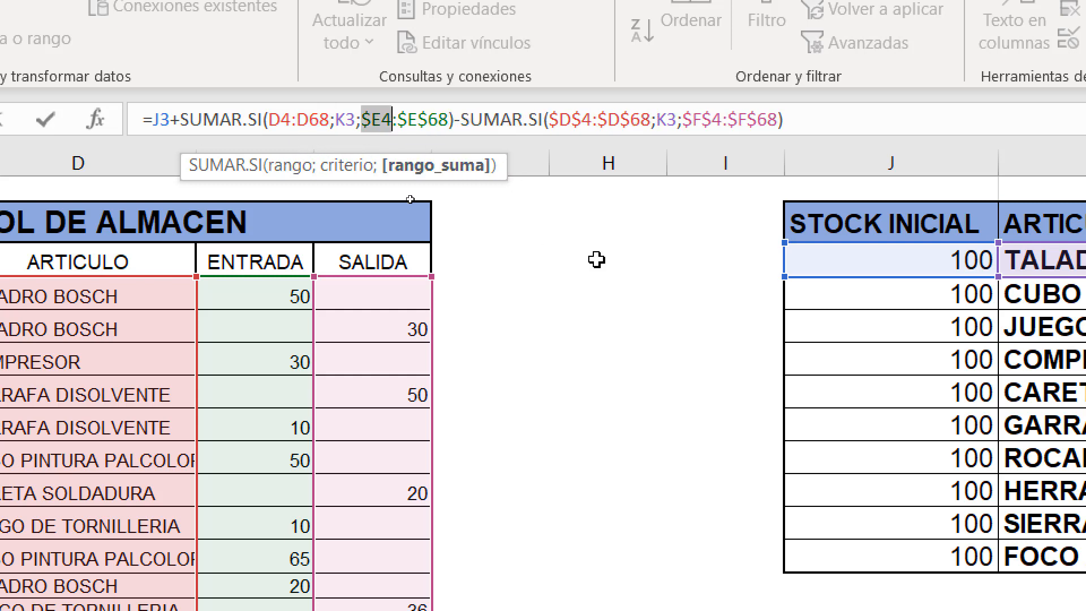
left_click(407, 116)
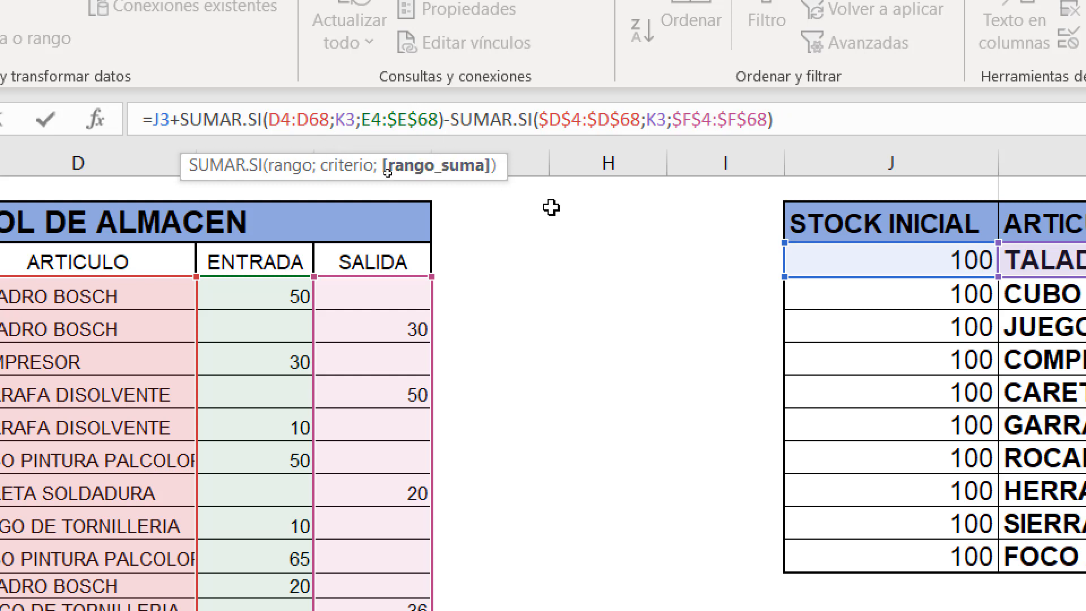
key("ctrl+Return")
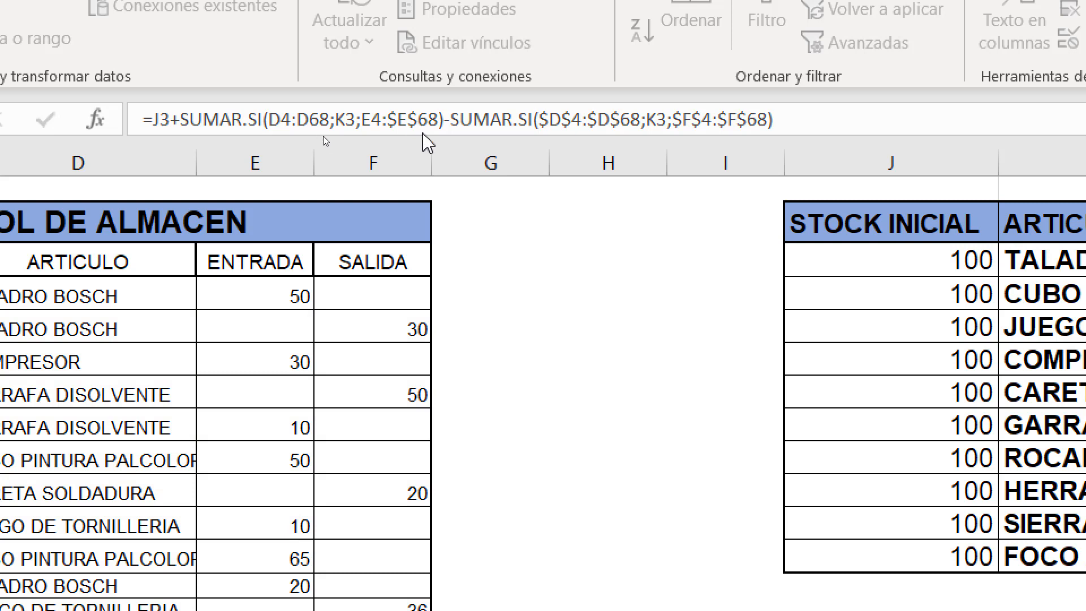
left_click(408, 119)
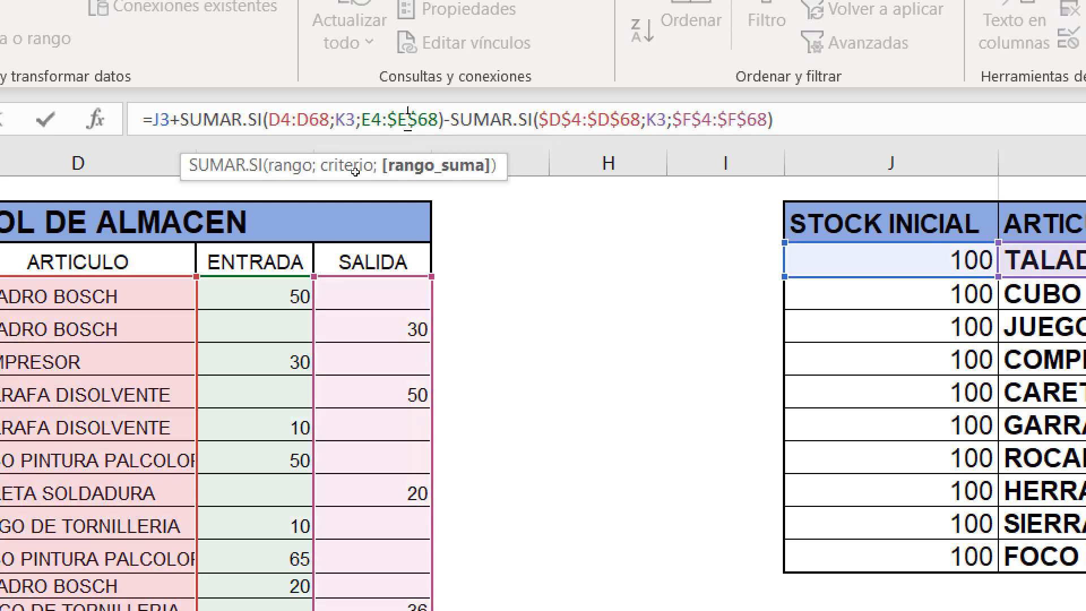
key("F4")
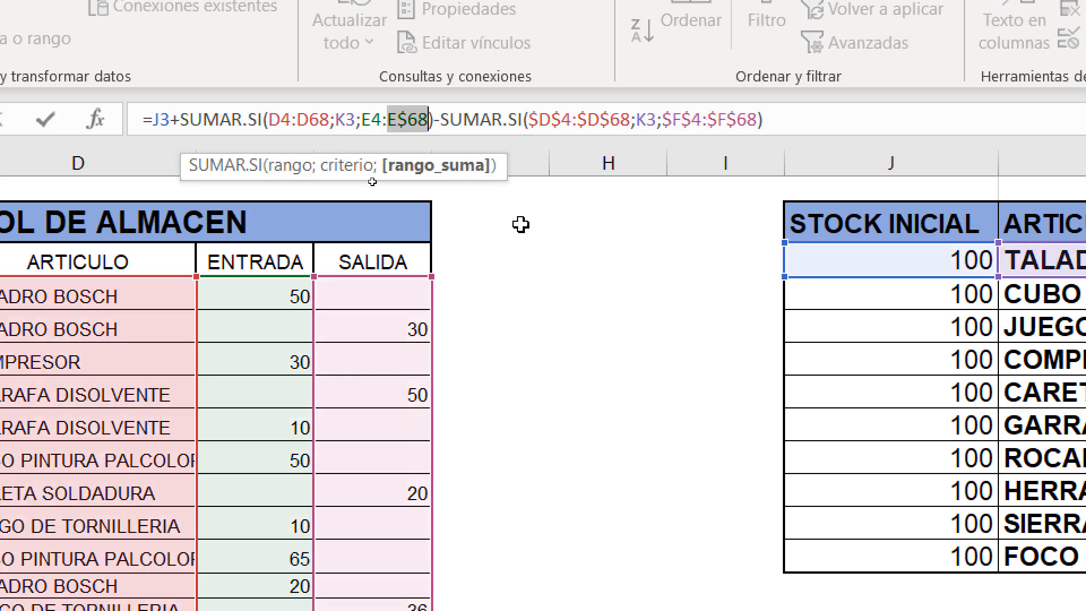
key("F4")
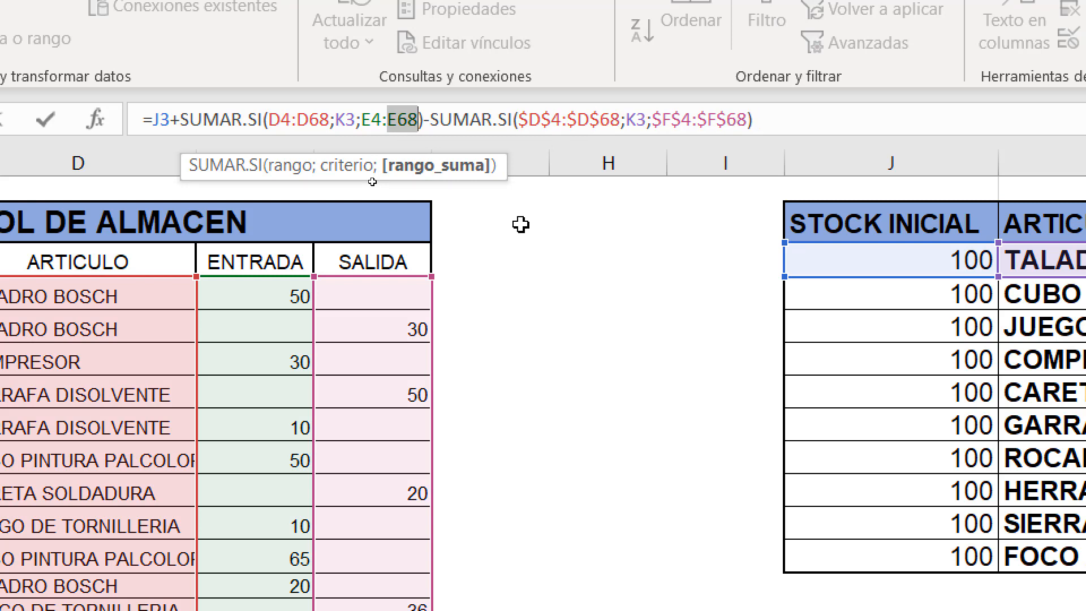
Make the article range in the second SUMAR.SI function of L3 relative as D4:D68.
left_click(542, 125)
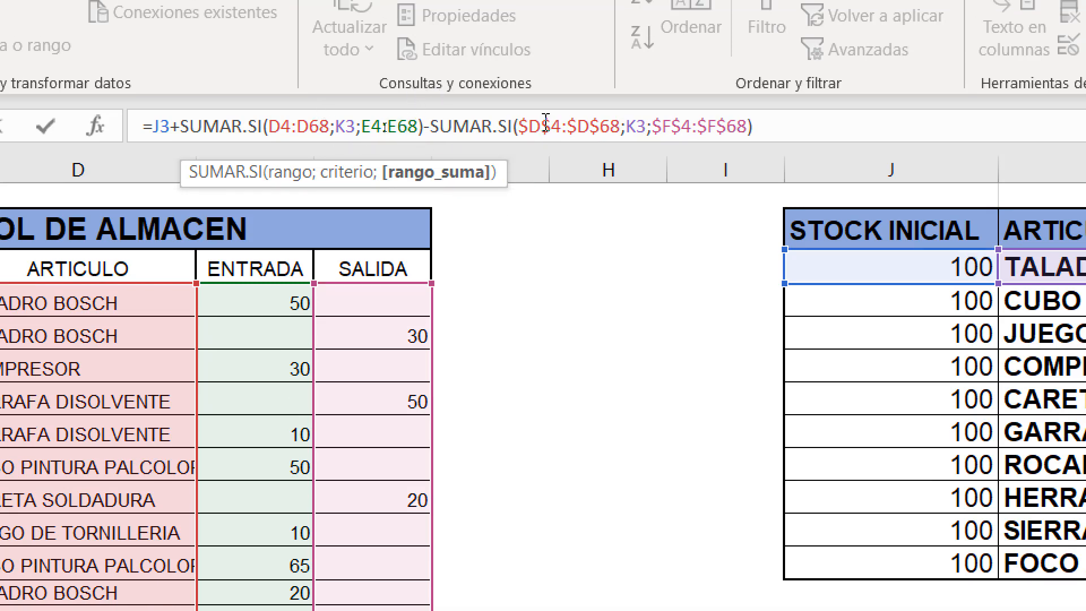
key("F4")
key("F4")
key("F4")
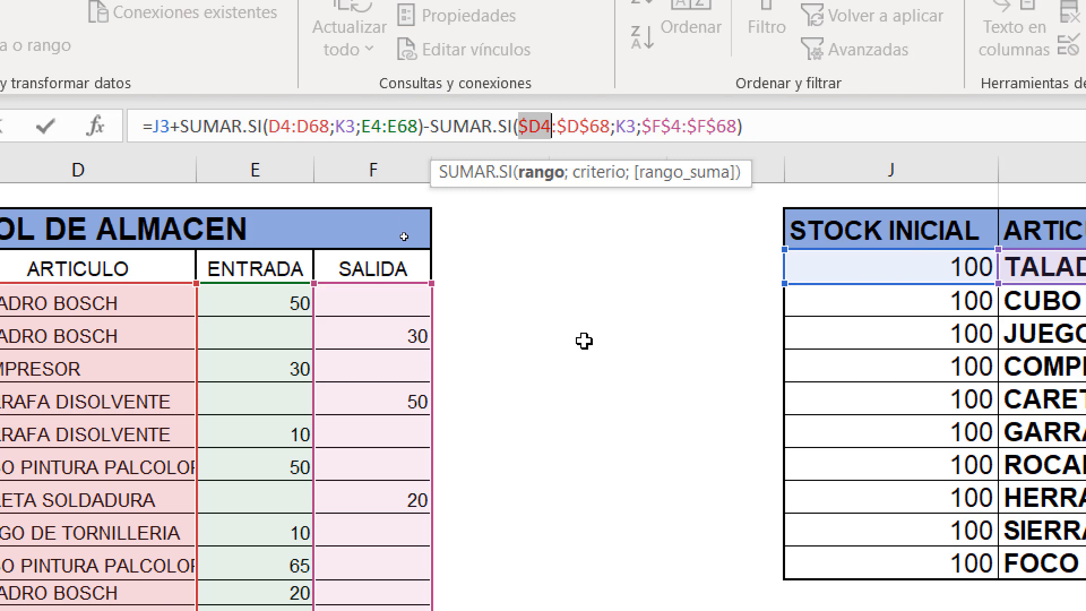
left_click(571, 125)
key("F4")
key("F4")
key("F4")
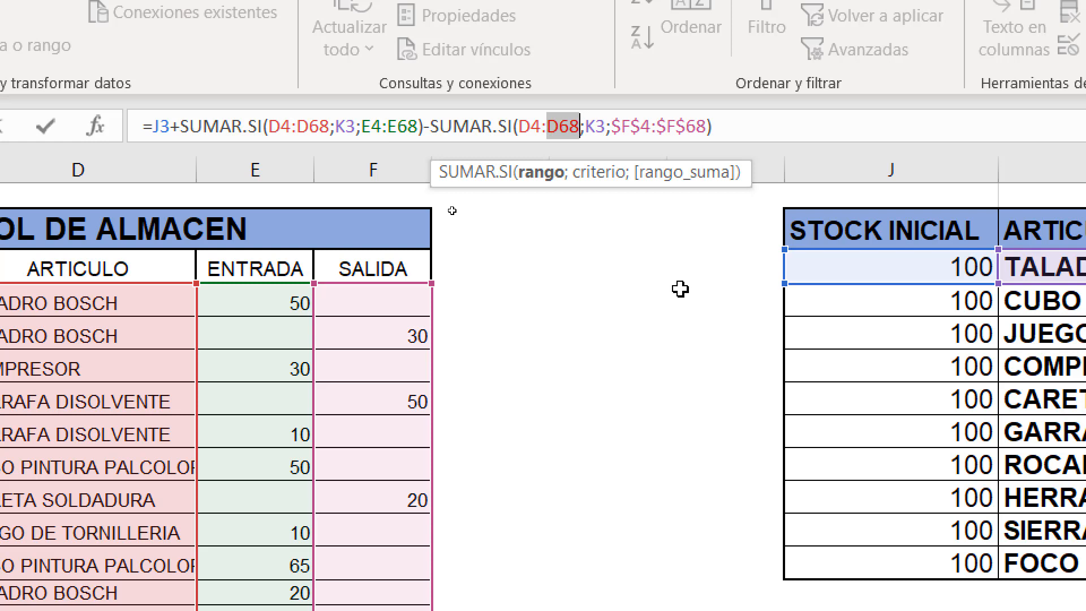
Make the SALIDA sum range in the second SUMAR.SI function relative as F4:F68 and enter the L3 formula.
left_click(632, 127)
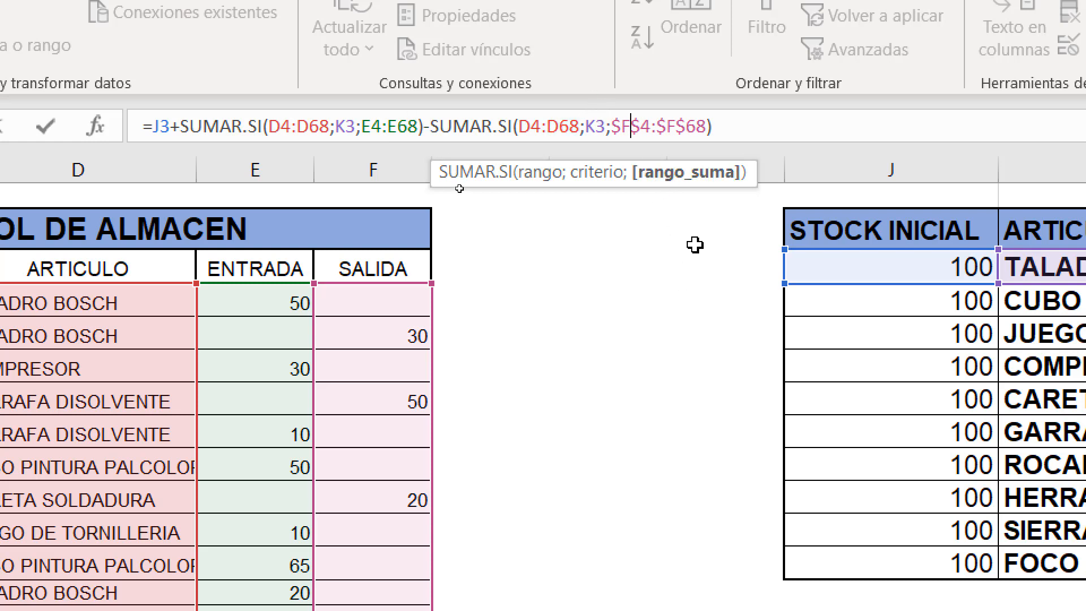
key("F4")
key("F4")
key("F4")
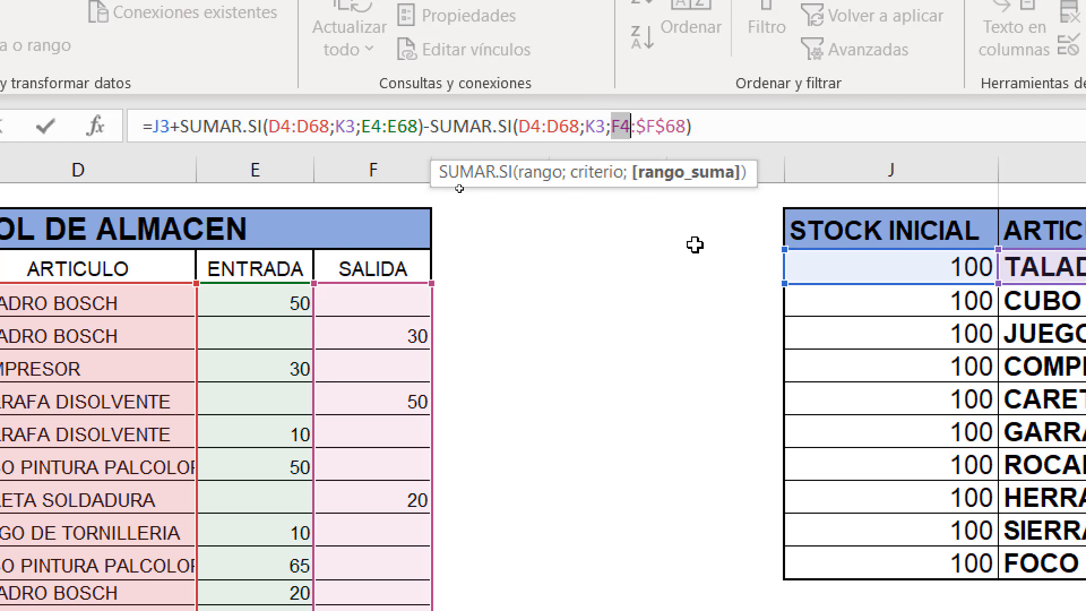
left_click(655, 126)
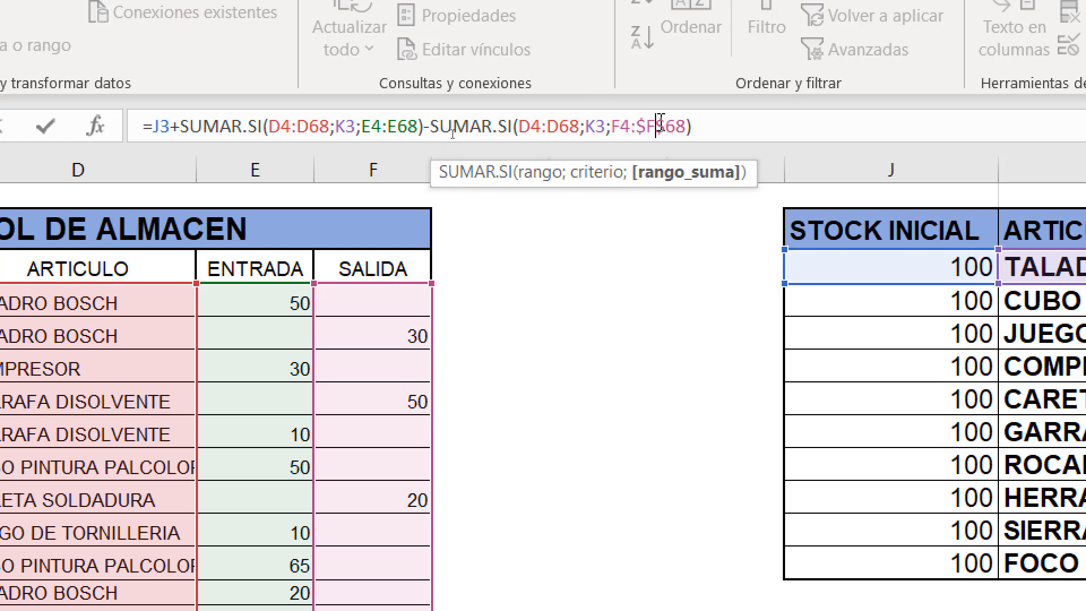
key("F4")
key("F4")
key("F4")
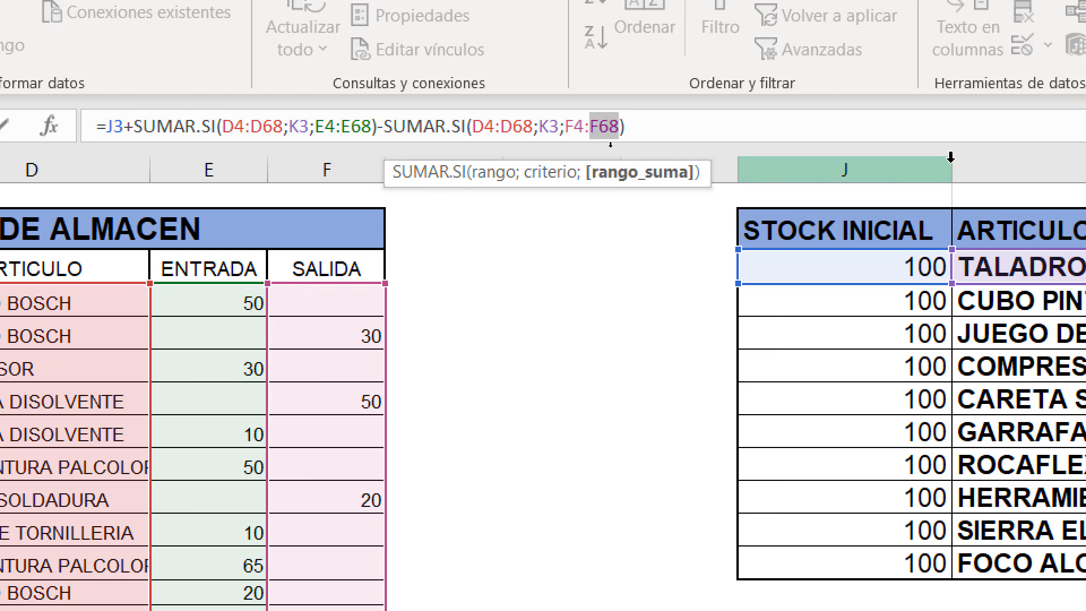
key("Return")
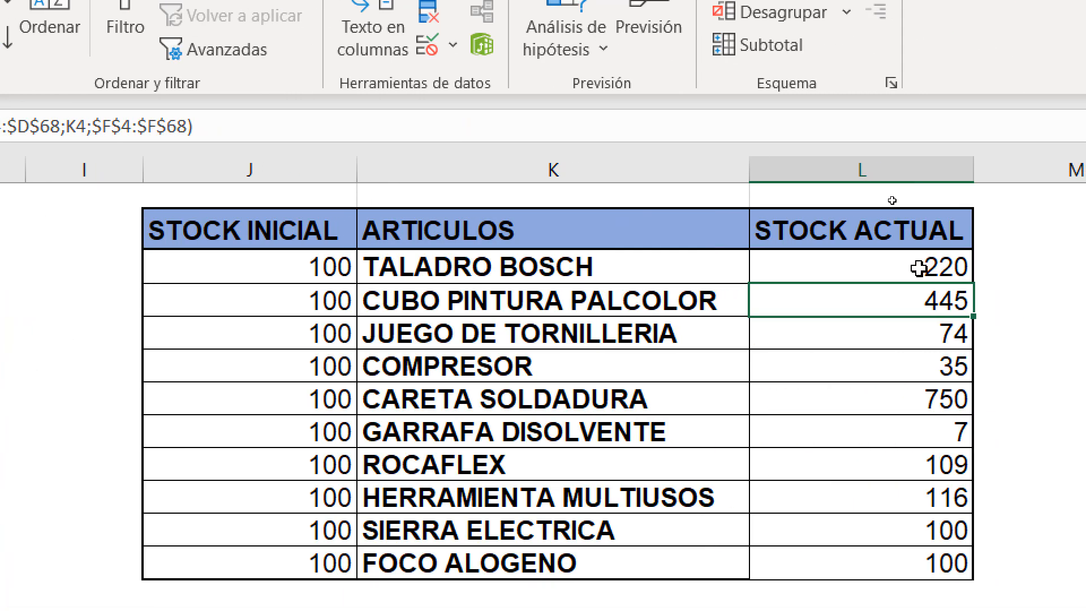
Copy the relative-reference STOCK ACTUAL formula from L3 down through the FOCO ALOGENO row.
left_click(803, 268)
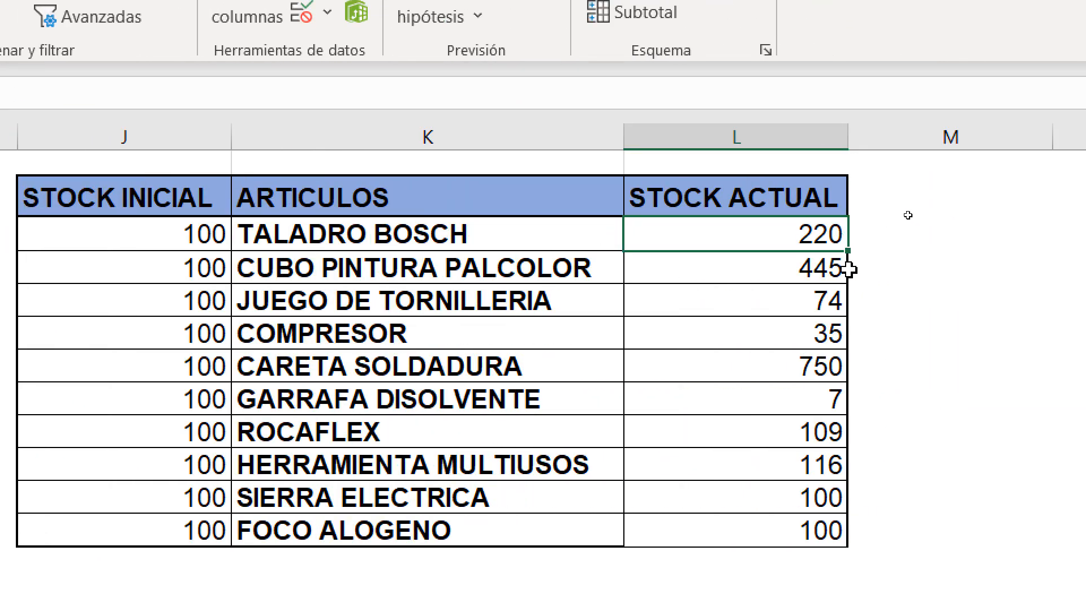
mouse_move(850, 250)
left_mouse_down()
mouse_move(855, 552)
mouse_move(836, 520)
left_mouse_up()
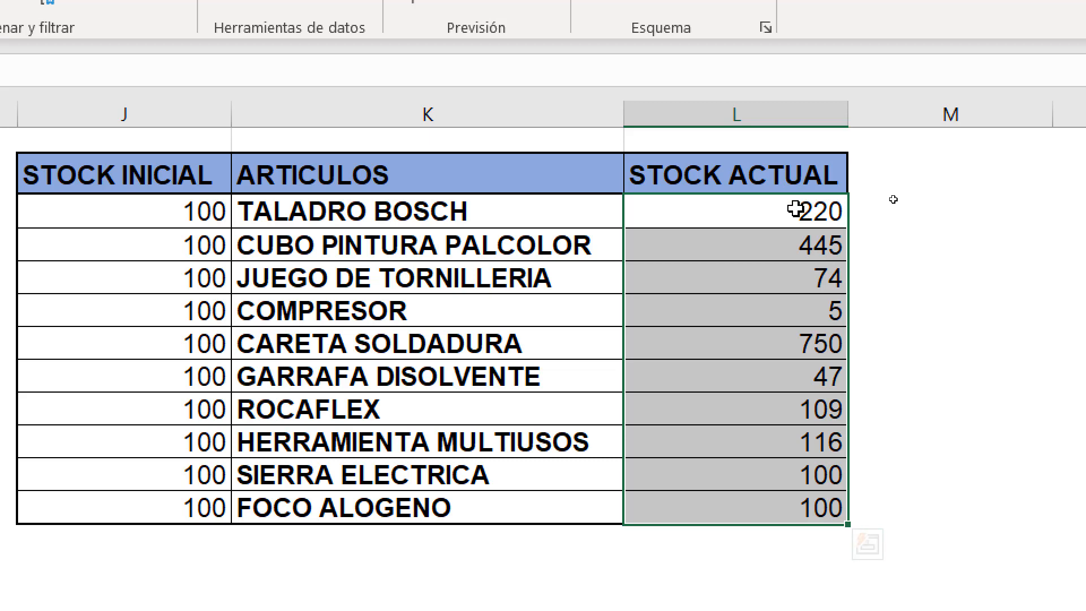
Examine the ranges and criteria in the copied formula of L4, the CUBO PINTURA PALCOLOR row, against those in L3.
left_click(799, 240)
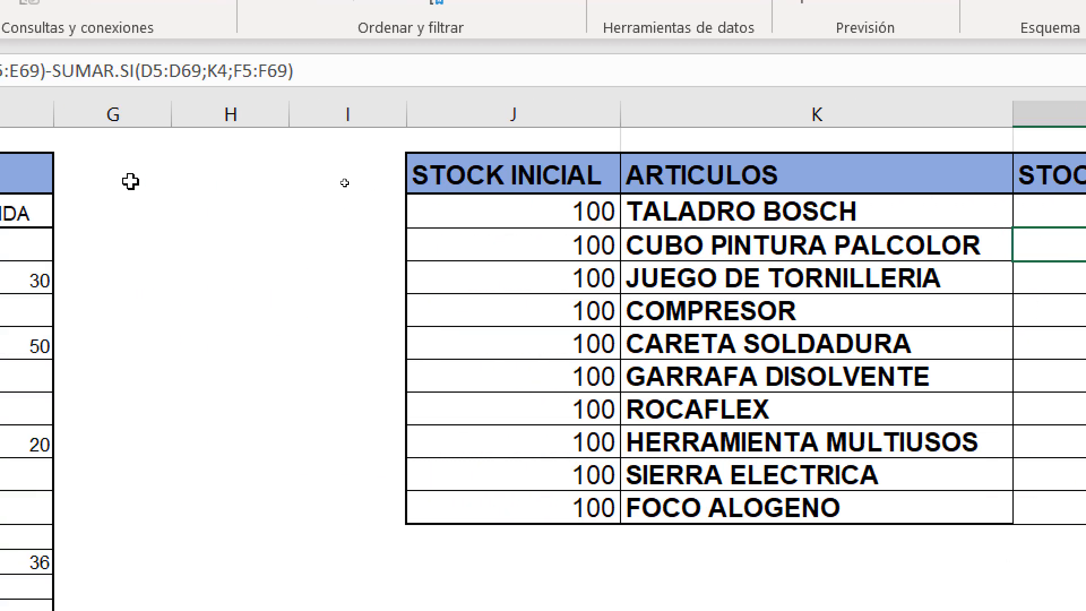
left_click(925, 209)
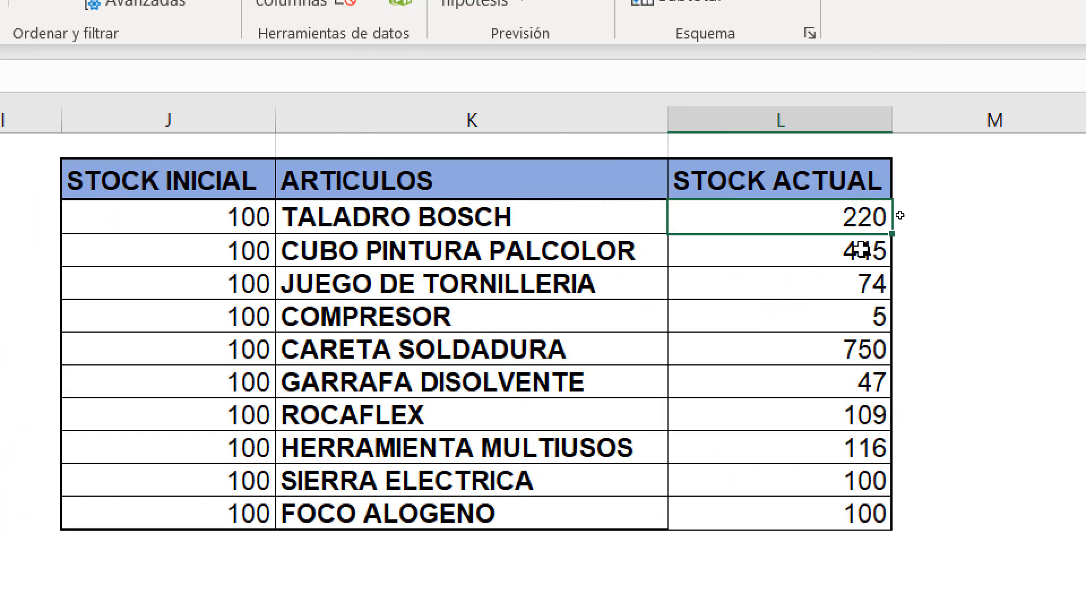
left_click(852, 249)
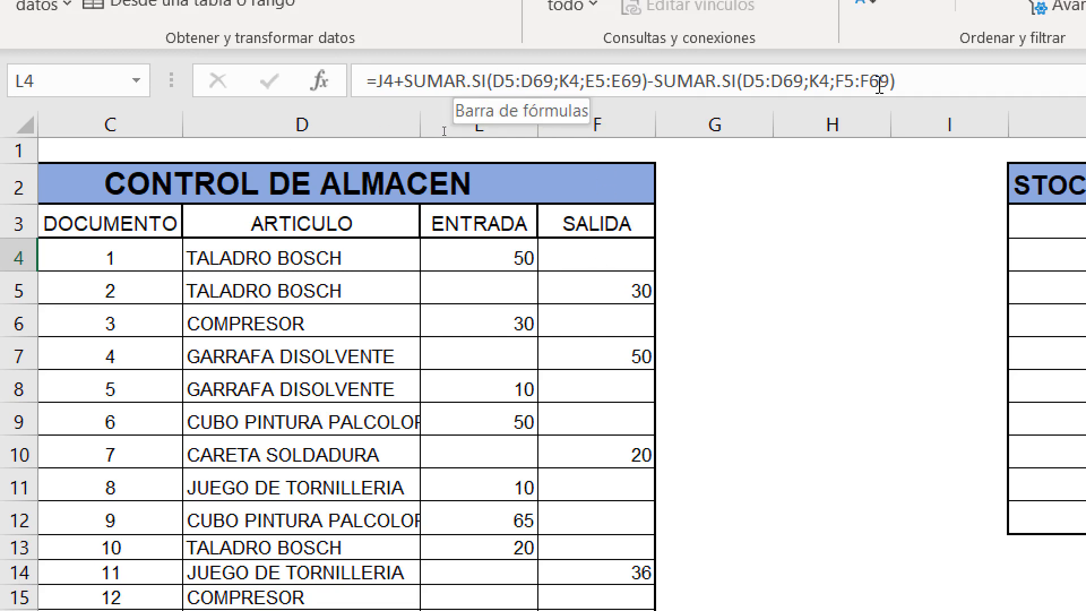
key("Return")
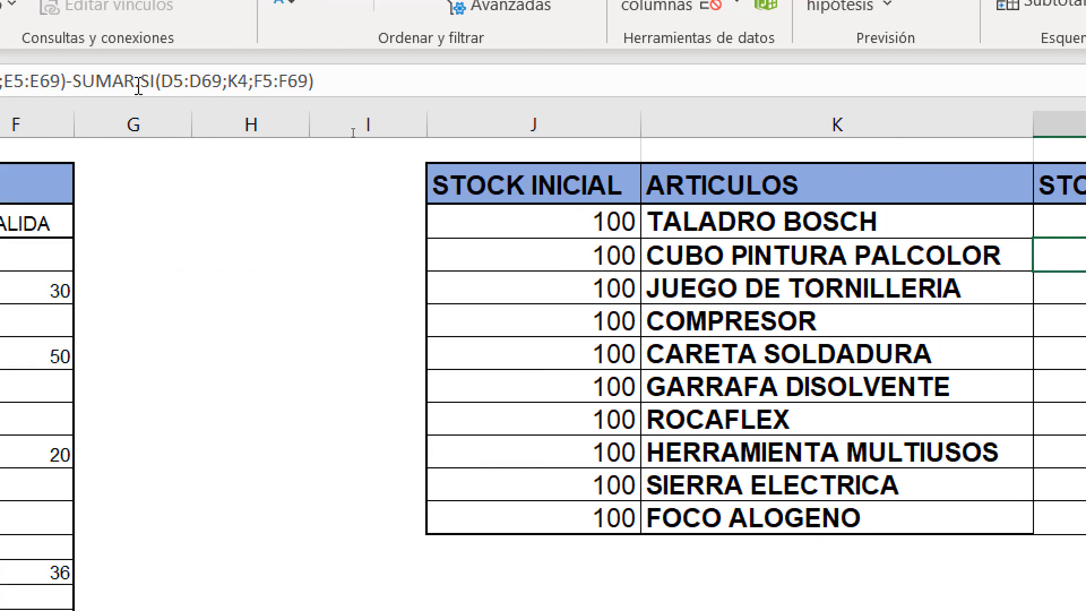
left_click(217, 82)
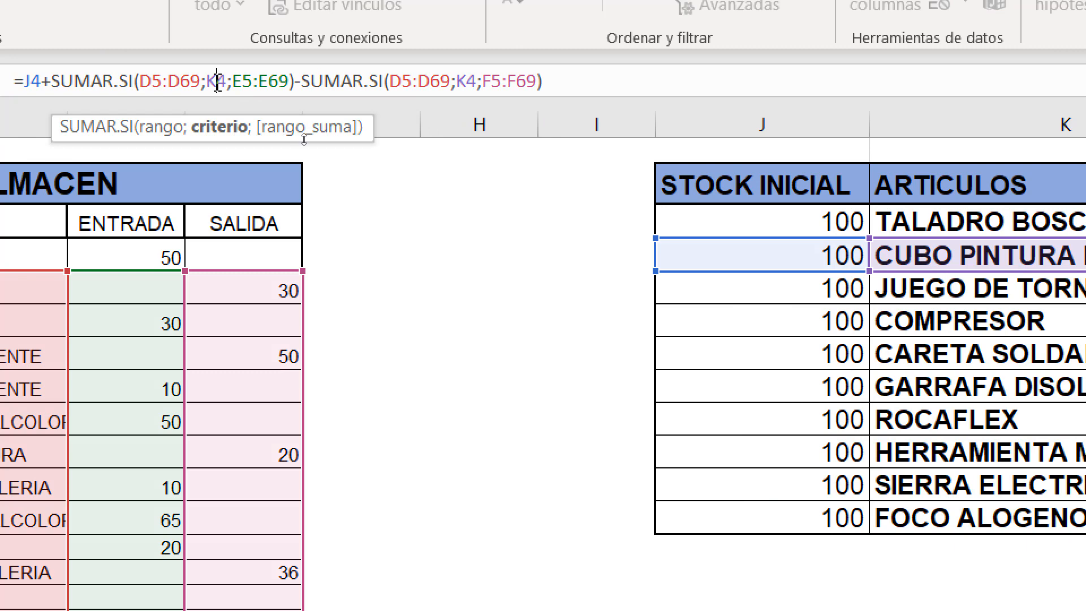
left_click(467, 81)
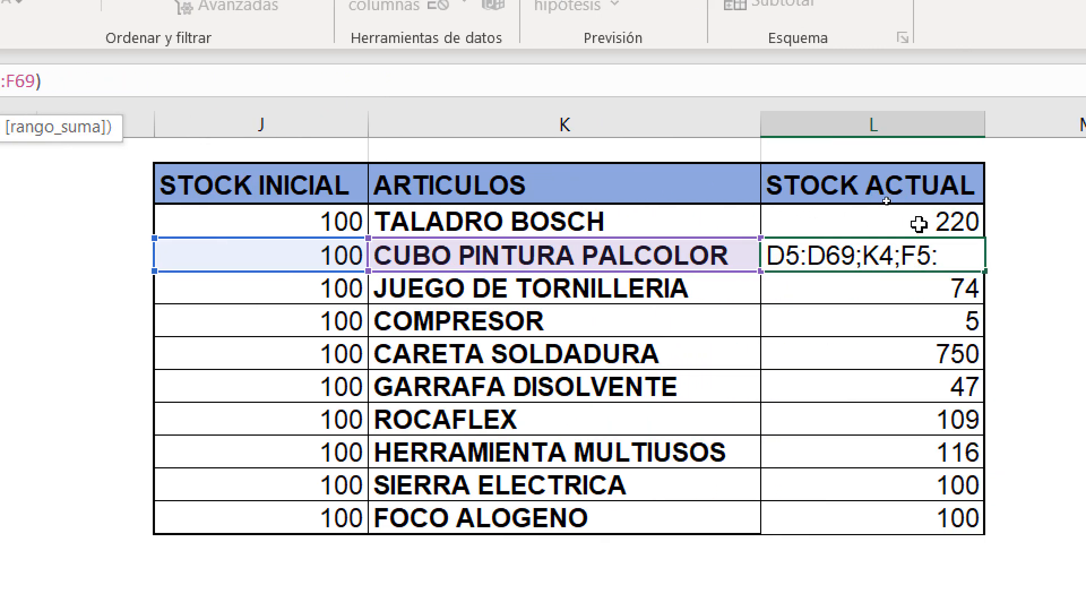
key("ctrl+Return")
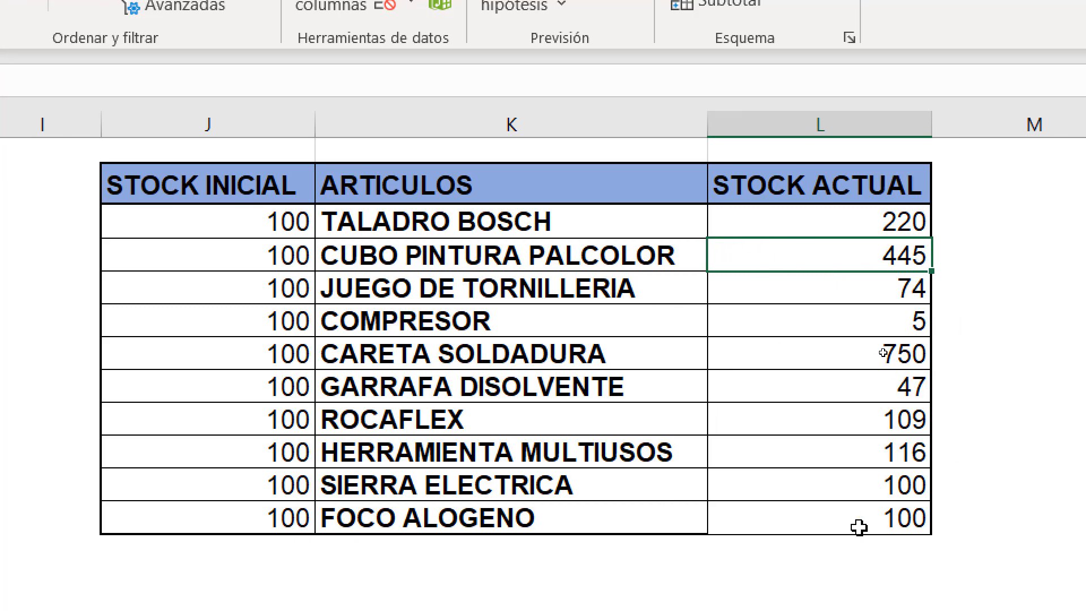
scroll(551, 383, "down", 3)
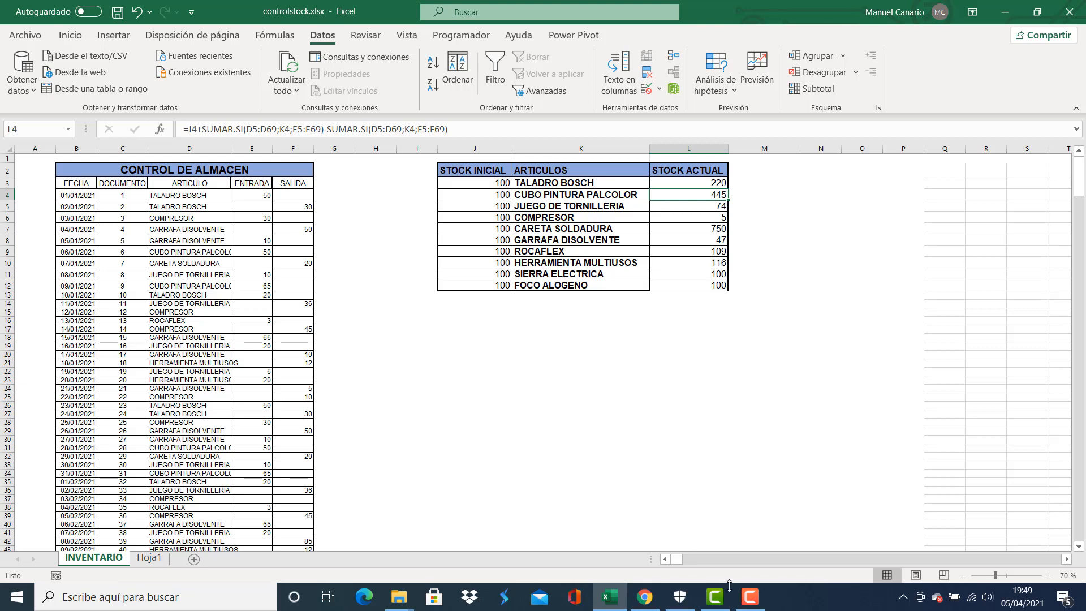
left_click(749, 597)
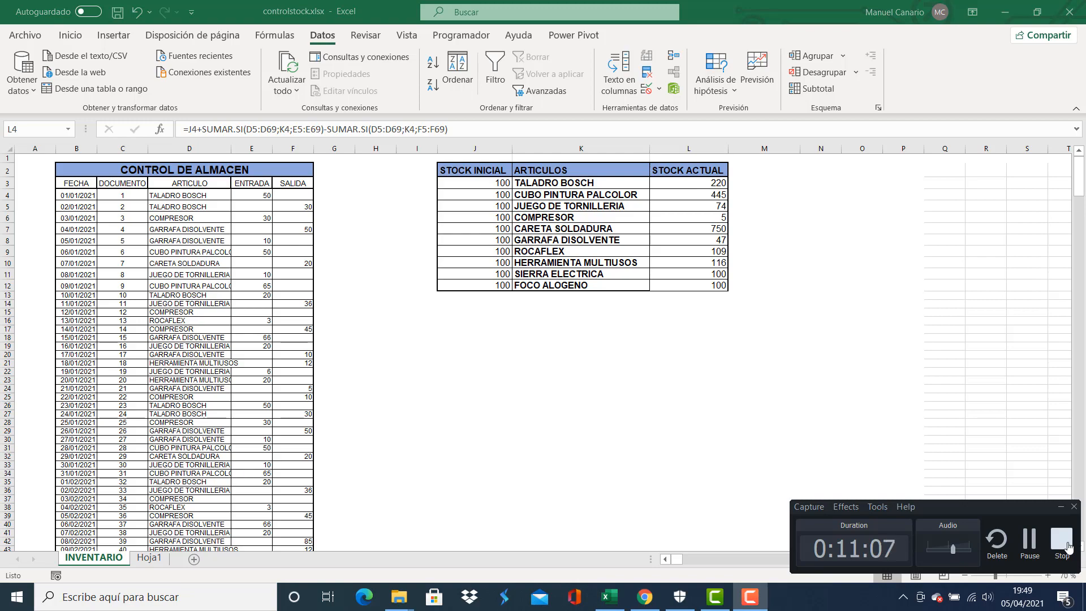